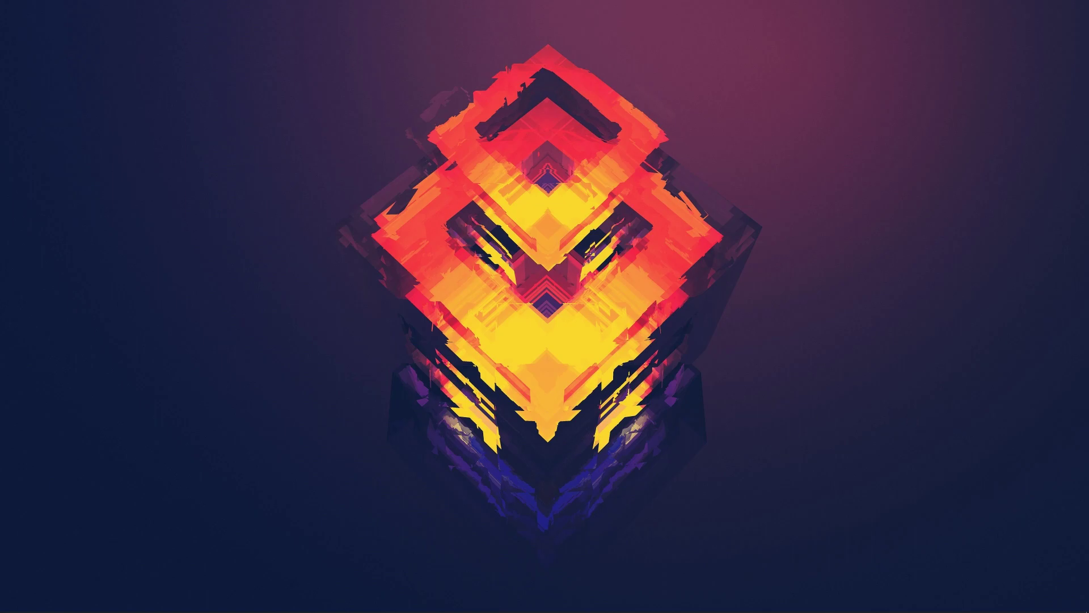
Convert the KHUNGGAME, khung chat and khung cam layers into one smart object.
{"action": "left_click", "coordinate": [347, 606]}
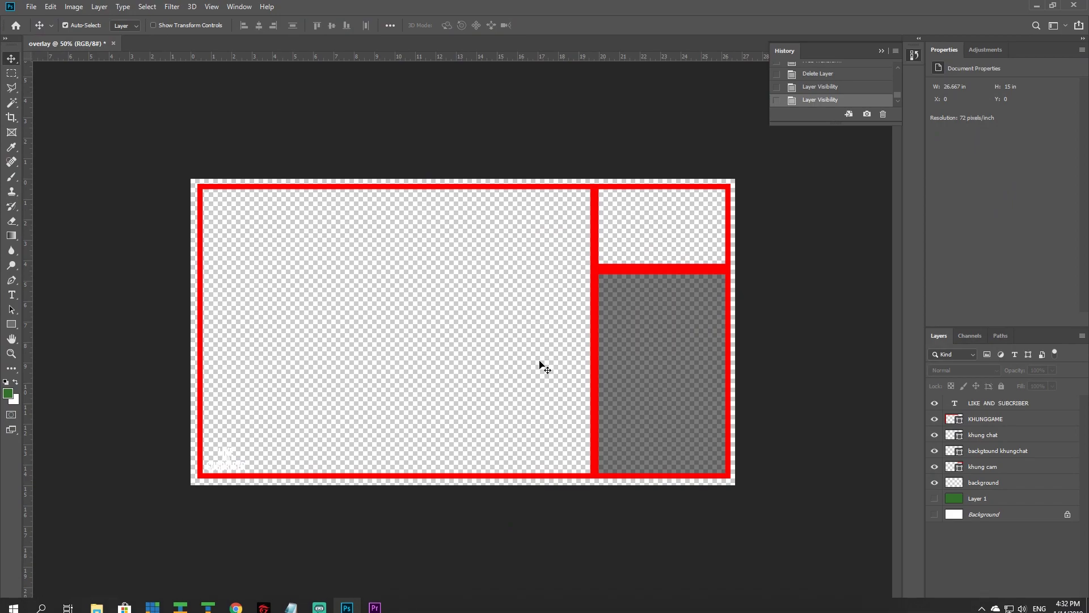
{"action": "left_click", "coordinate": [915, 57]}
{"action": "key", "text": "ctrl+plus"}
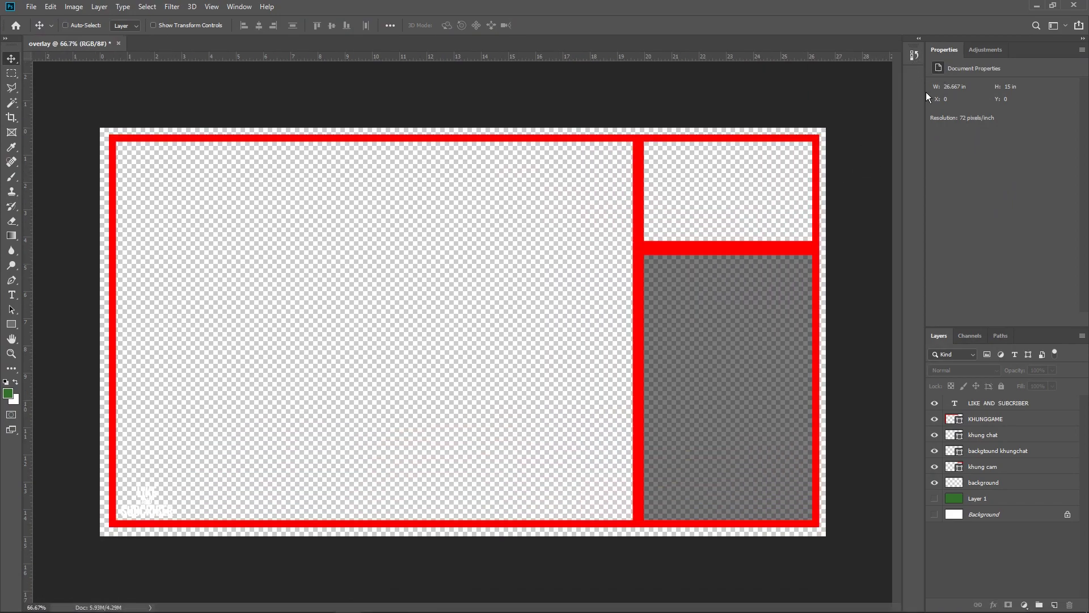
{"action": "key", "text": "ctrl+minus"}
{"action": "key", "text": "ctrl+plus"}
{"action": "key", "text": "ctrl+minus"}
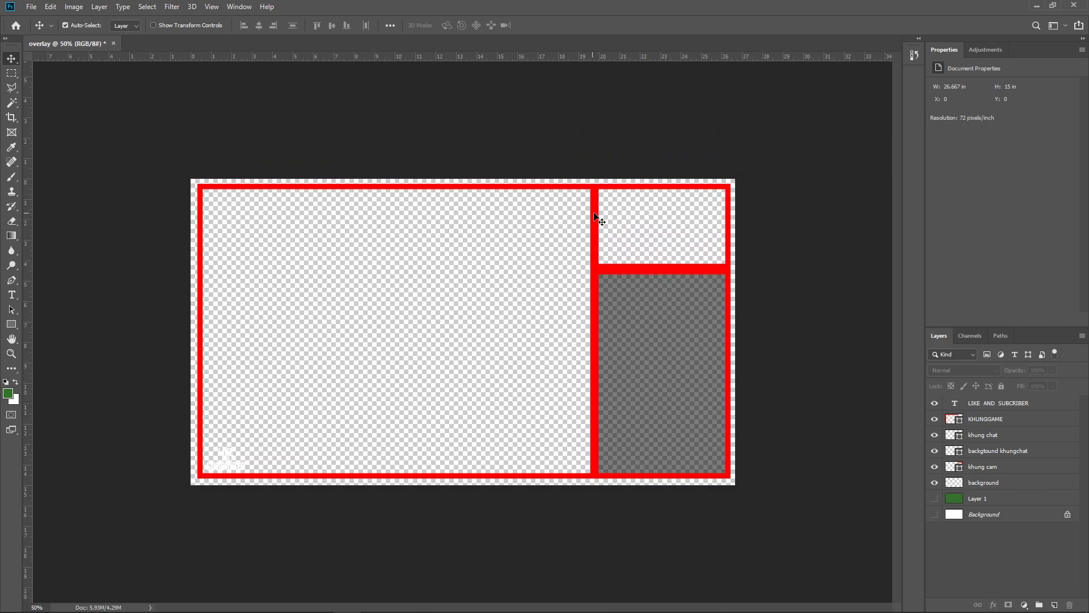
{"action": "left_click", "coordinate": [986, 425]}
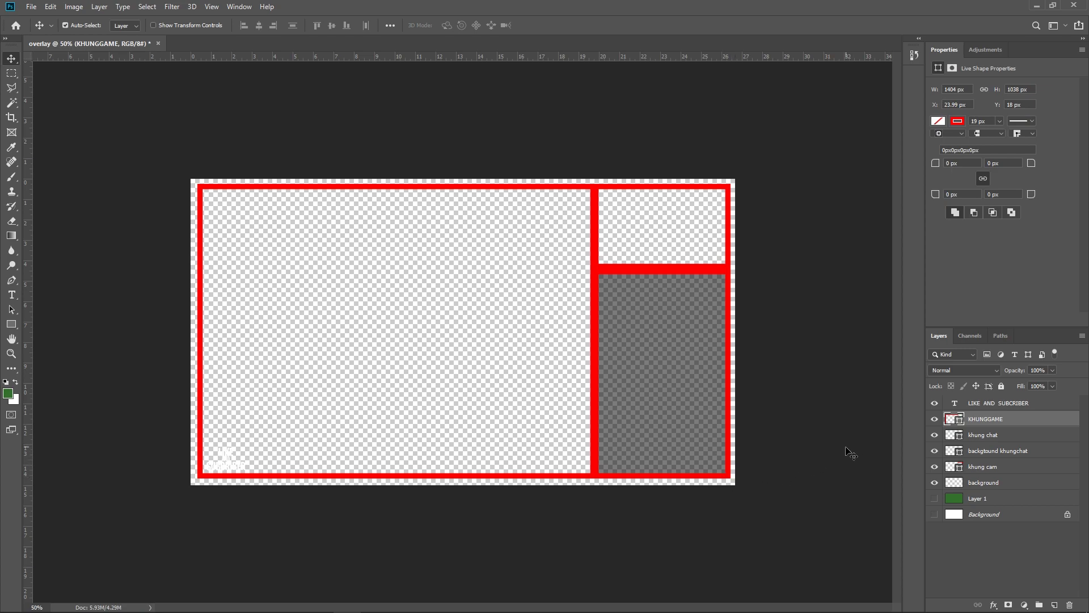
{"action": "left_click", "coordinate": [989, 437], "text": "ctrl"}
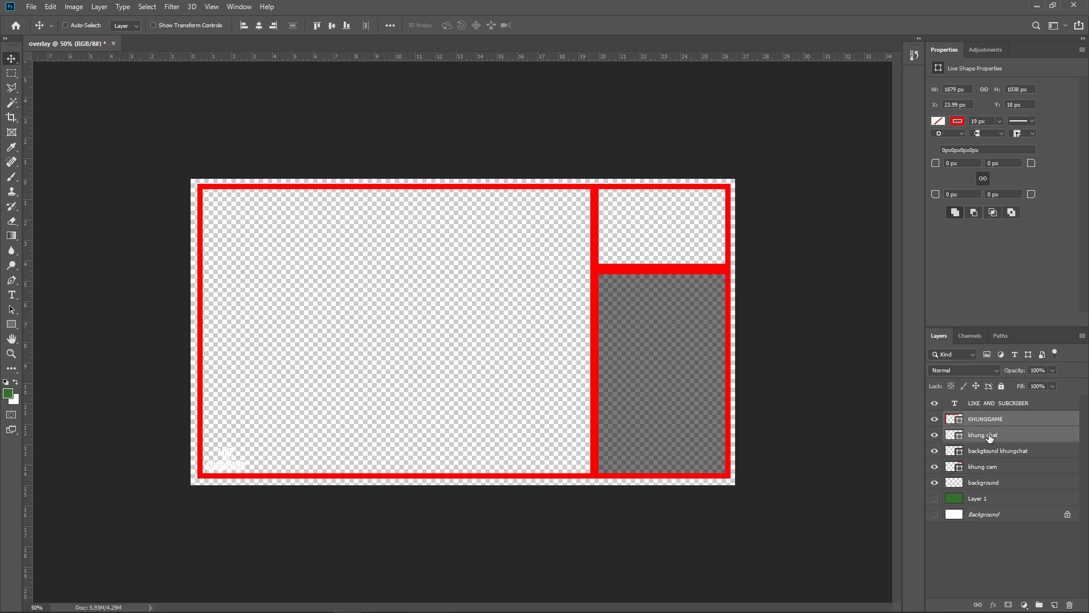
{"action": "left_click", "coordinate": [990, 469], "text": "ctrl"}
{"action": "right_click", "coordinate": [1006, 470]}
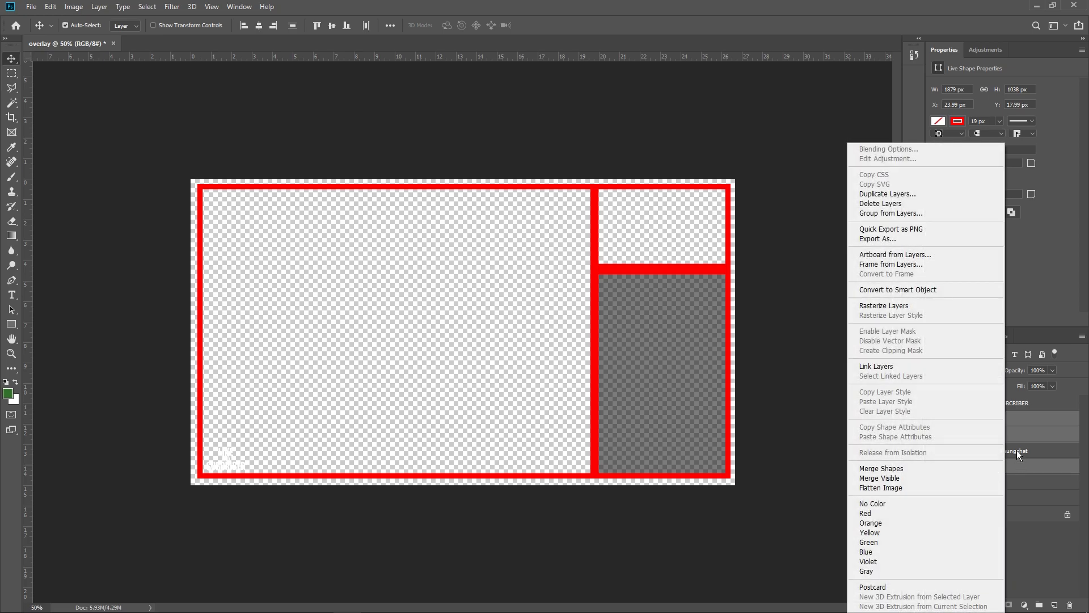
{"action": "left_click", "coordinate": [931, 290]}
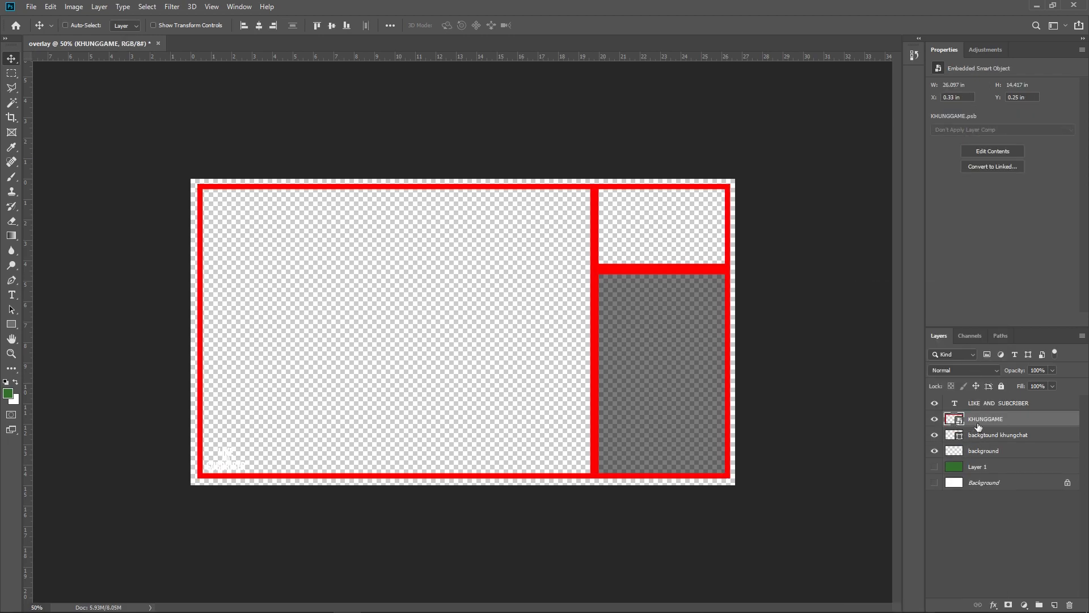
Copy the orange diamond wallpaper from Google Images and paste it into the overlay.
{"action": "key", "text": "alt+Tab"}
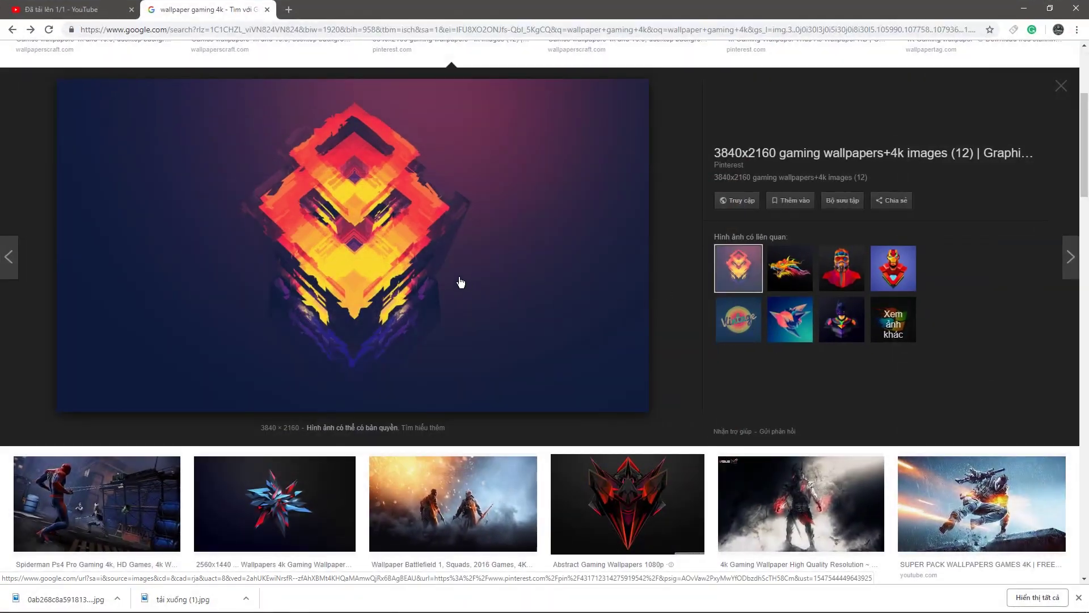
{"action": "right_click", "coordinate": [448, 251]}
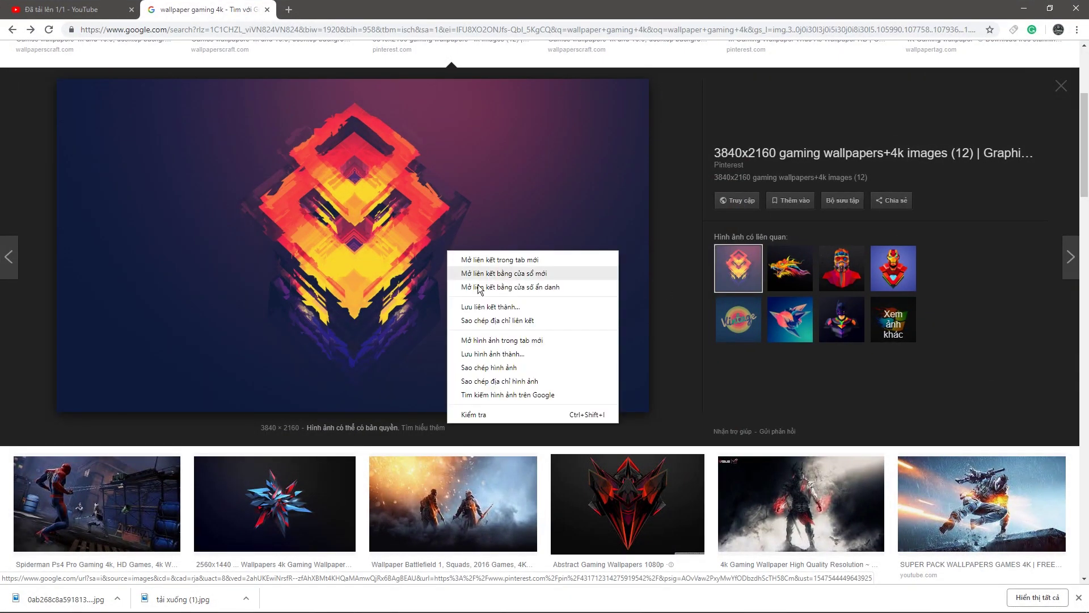
{"action": "left_click", "coordinate": [492, 368]}
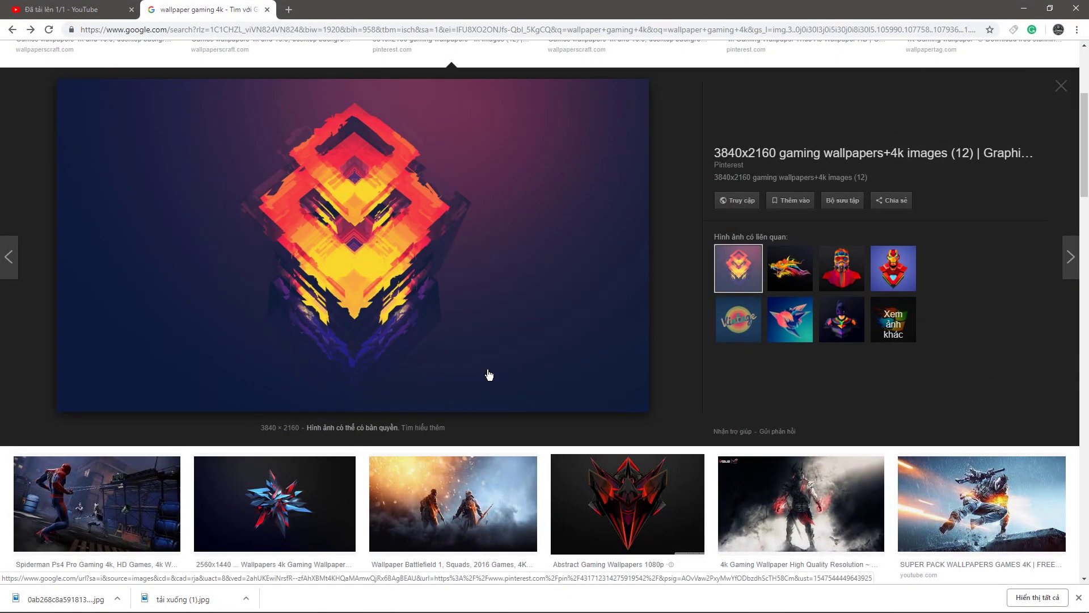
{"action": "key", "text": "alt+Tab"}
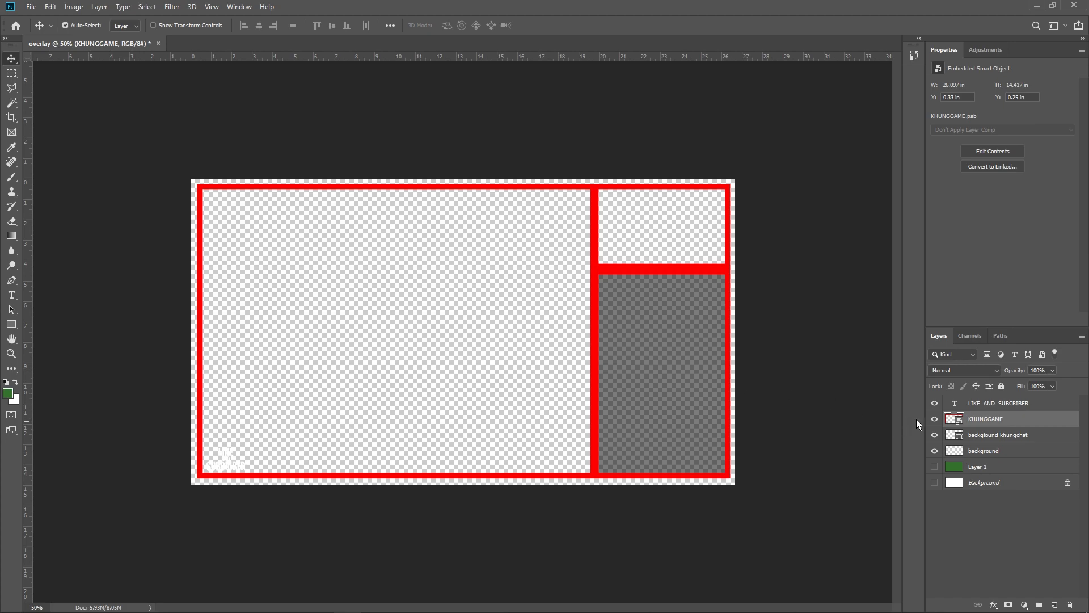
{"action": "key", "text": "ctrl+v"}
Make the wallpaper a smart object, shrink it to about 75%, and shift the diamond right.
{"action": "right_click", "coordinate": [992, 421]}
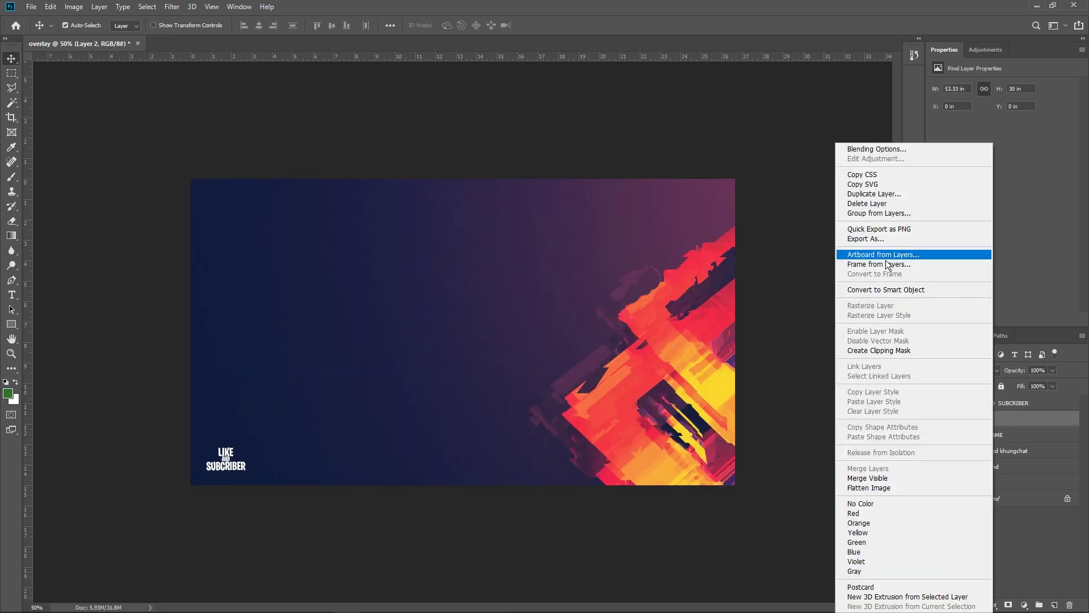
{"action": "left_click", "coordinate": [896, 290]}
{"action": "key", "text": "ctrl+t"}
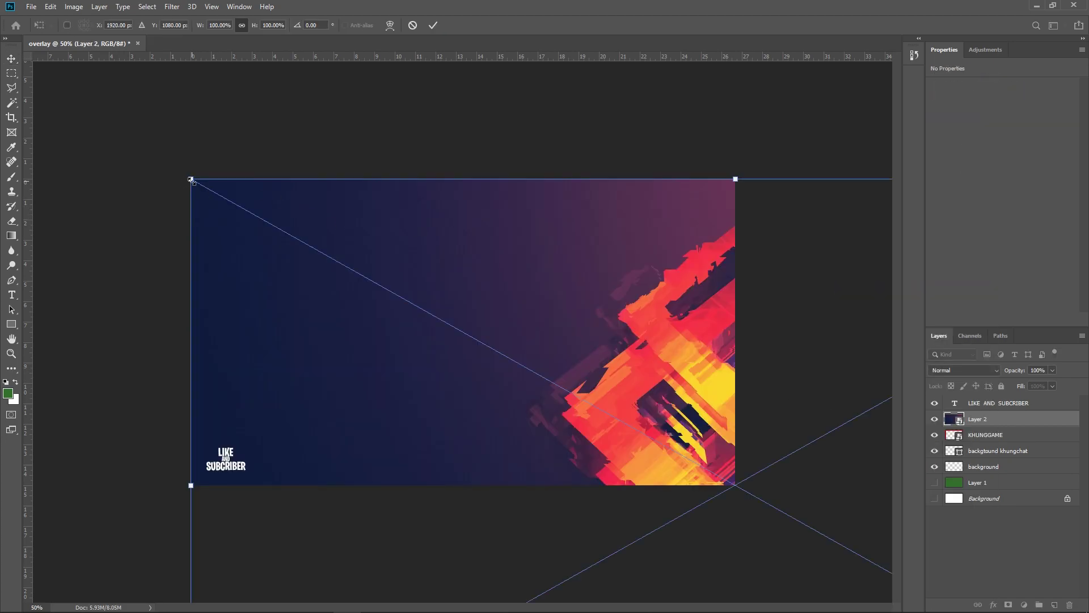
{"action": "left_click_drag", "start_coordinate": [191, 180], "coordinate": [134, 126]}
{"action": "mouse_move", "coordinate": [404, 278]}
{"action": "left_mouse_down"}
{"action": "mouse_move", "coordinate": [482, 292]}
{"action": "mouse_move", "coordinate": [497, 264]}
{"action": "left_mouse_up"}
{"action": "key", "text": "Return"}
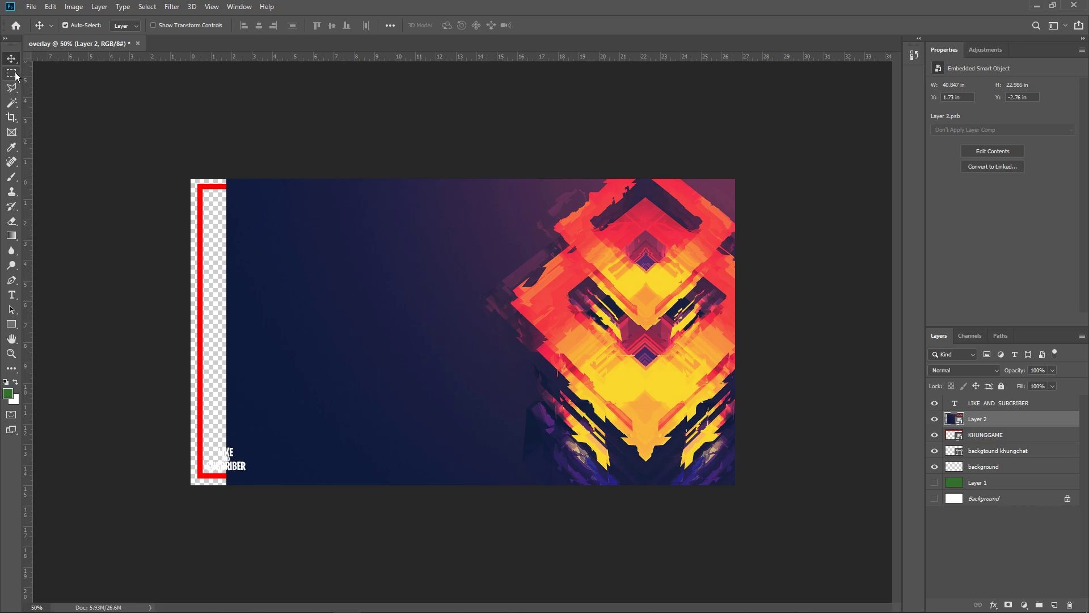
Copy the wallpaper's dark left part to a new layer and stretch it over the empty left strip.
{"action": "left_click", "coordinate": [15, 72]}
{"action": "left_click_drag", "start_coordinate": [191, 179], "coordinate": [457, 553]}
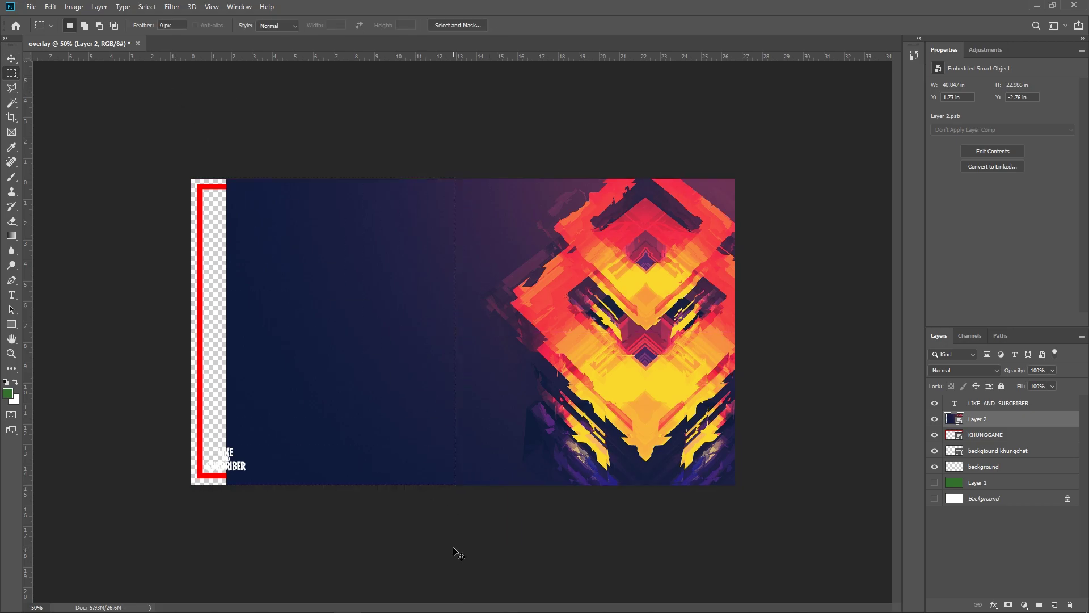
{"action": "key", "text": "ctrl+j"}
{"action": "key", "text": "ctrl+t"}
{"action": "left_click_drag", "start_coordinate": [224, 334], "coordinate": [187, 332]}
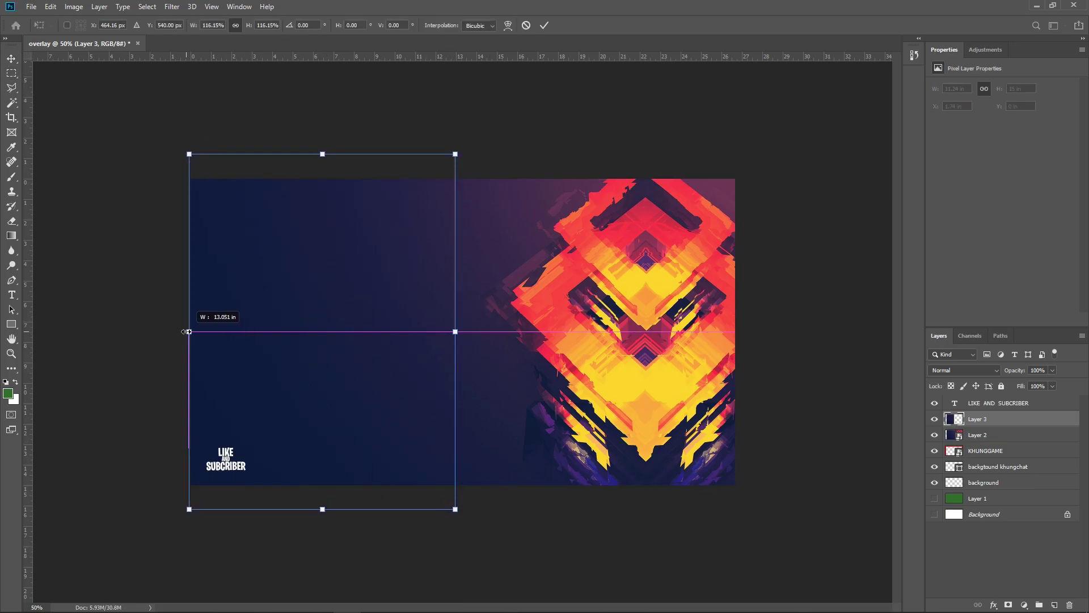
{"action": "key", "text": "ctrl+z"}
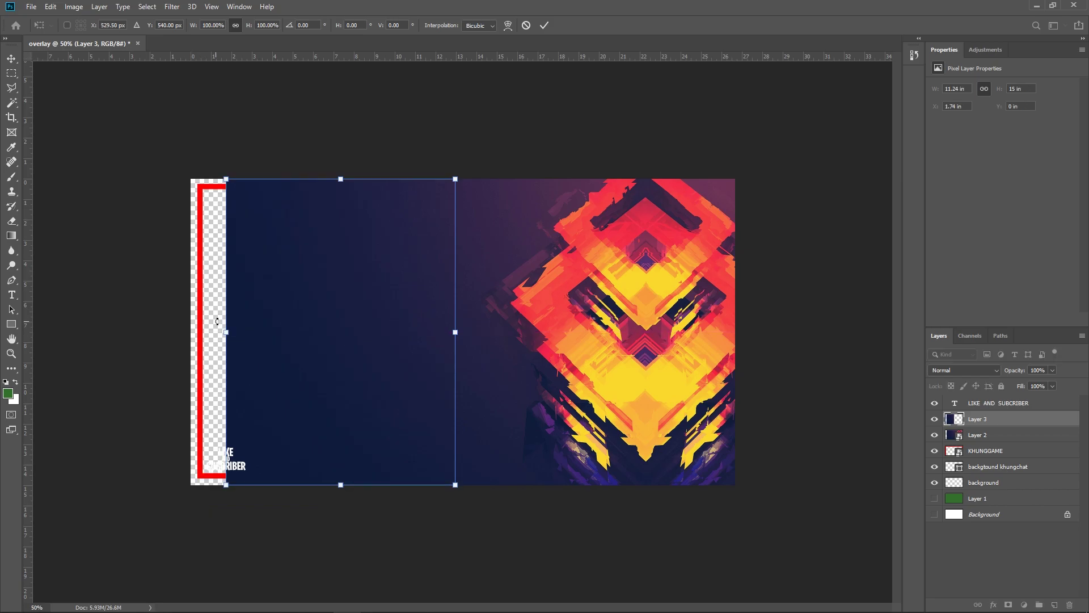
{"action": "left_click_drag", "start_coordinate": [225, 333], "coordinate": [191, 333]}
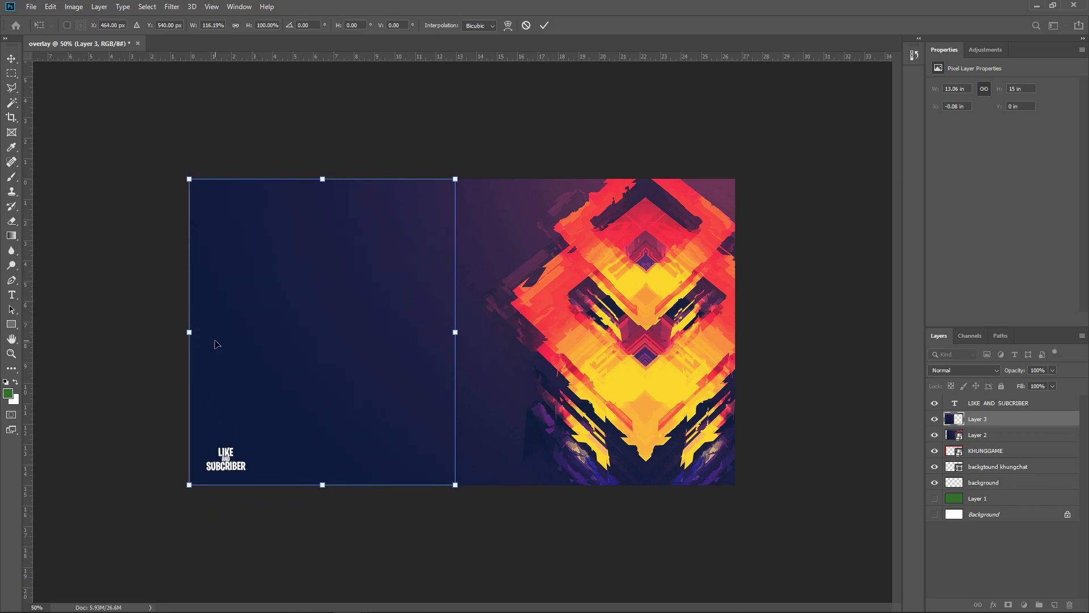
{"action": "key", "text": "Return"}
Combine Layer 2 and Layer 3 into a single smart object.
{"action": "key", "text": "m"}
{"action": "left_click", "coordinate": [1000, 436], "text": "shift"}
{"action": "right_click", "coordinate": [999, 437]}
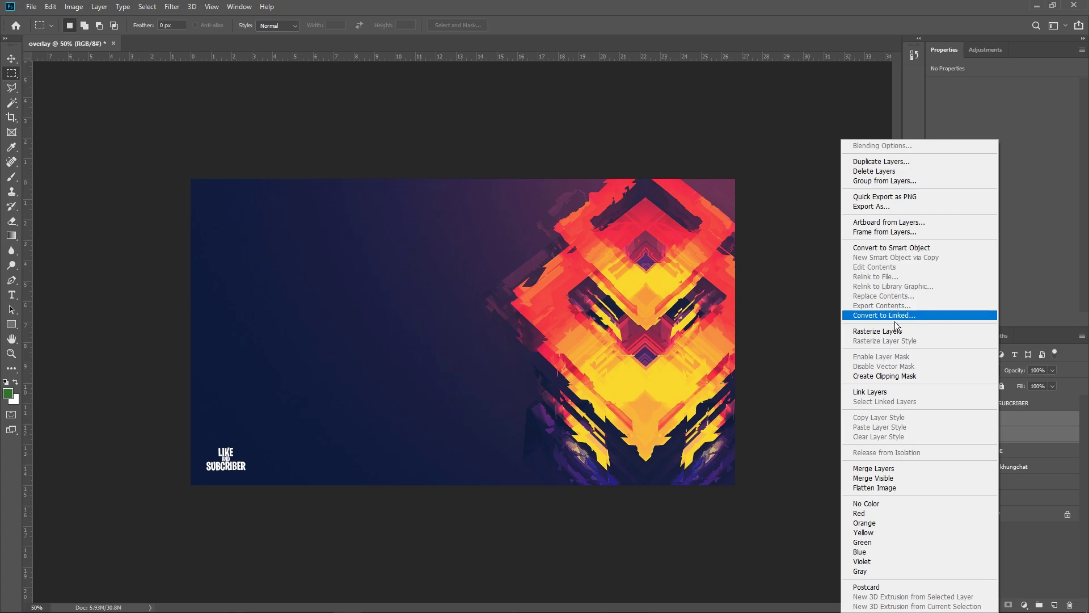
{"action": "left_click", "coordinate": [920, 250]}
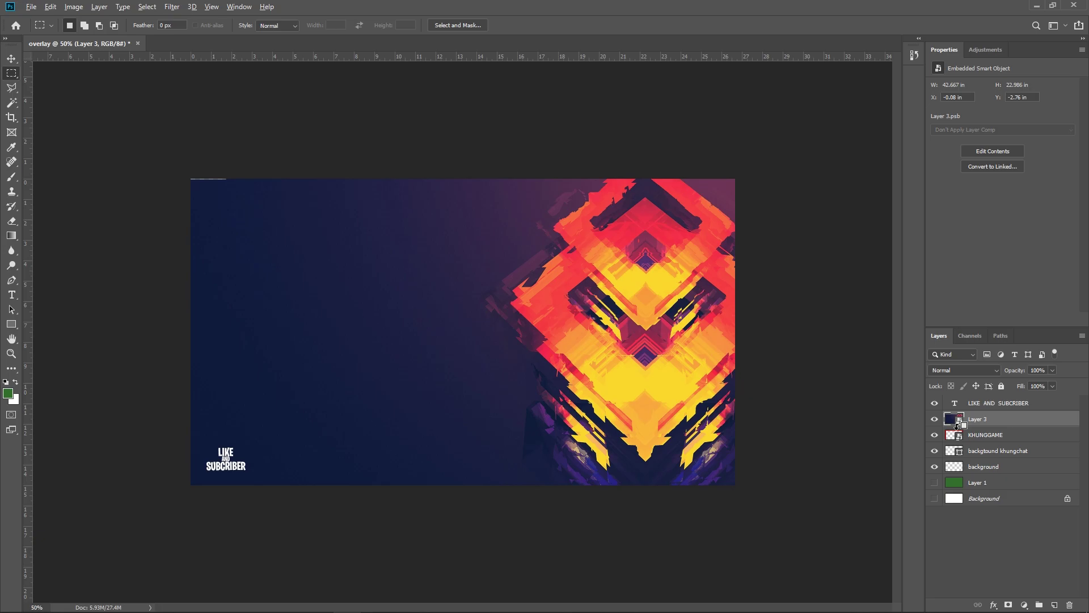
Clip the wallpaper to the KHUNGGAME borders and paste an Iron Man image as Layer 4.
{"action": "left_click", "coordinate": [956, 425], "text": "alt"}
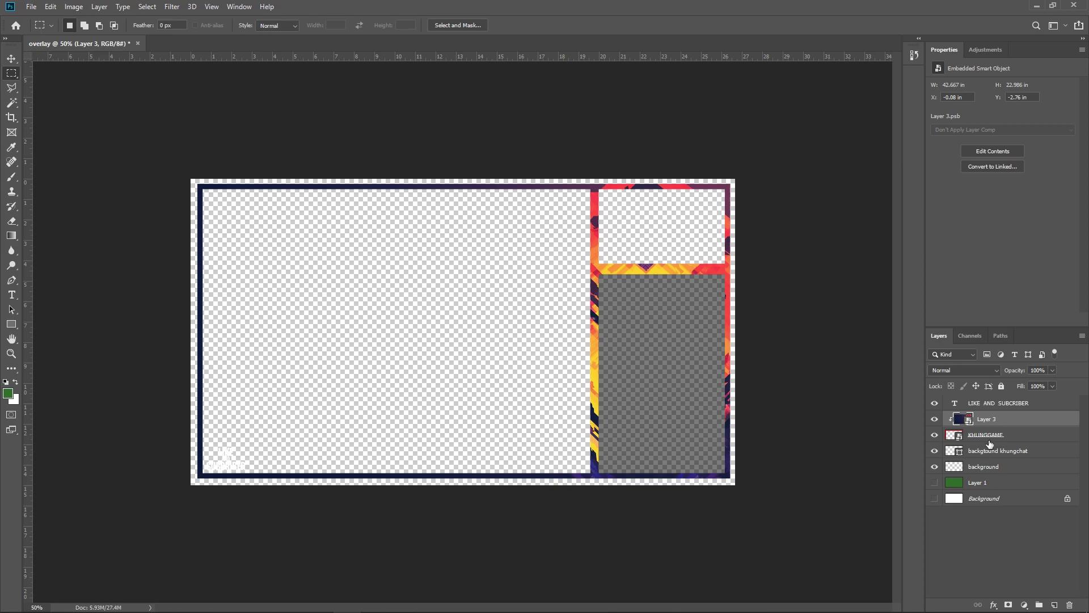
{"action": "key", "text": "alt+Tab"}
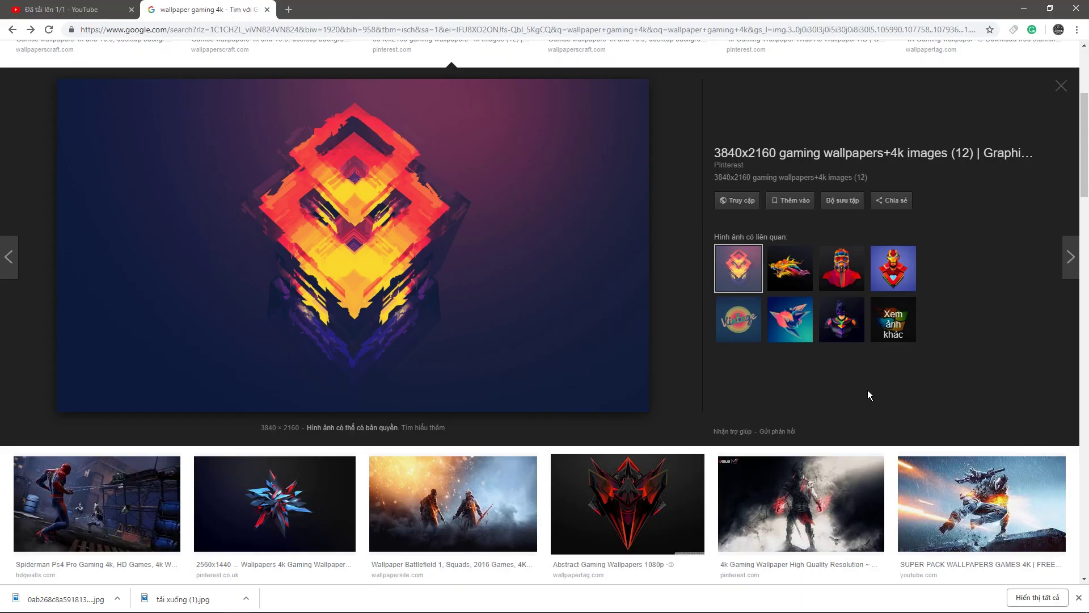
{"action": "left_click", "coordinate": [892, 271]}
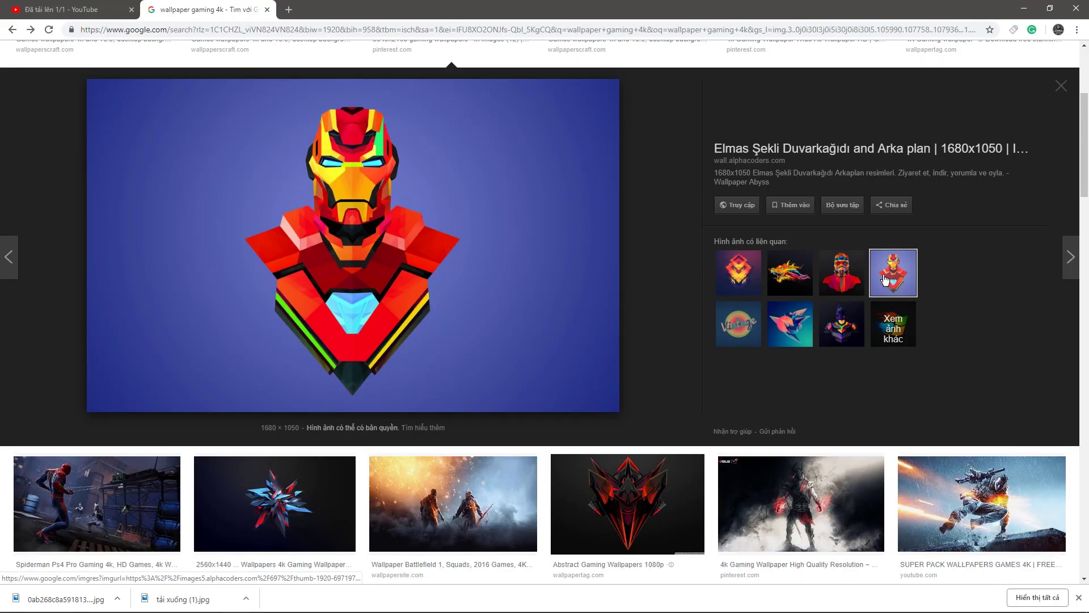
{"action": "right_click", "coordinate": [385, 234]}
{"action": "left_click", "coordinate": [423, 352]}
{"action": "key", "text": "alt+Tab"}
{"action": "key", "text": "ctrl+v"}
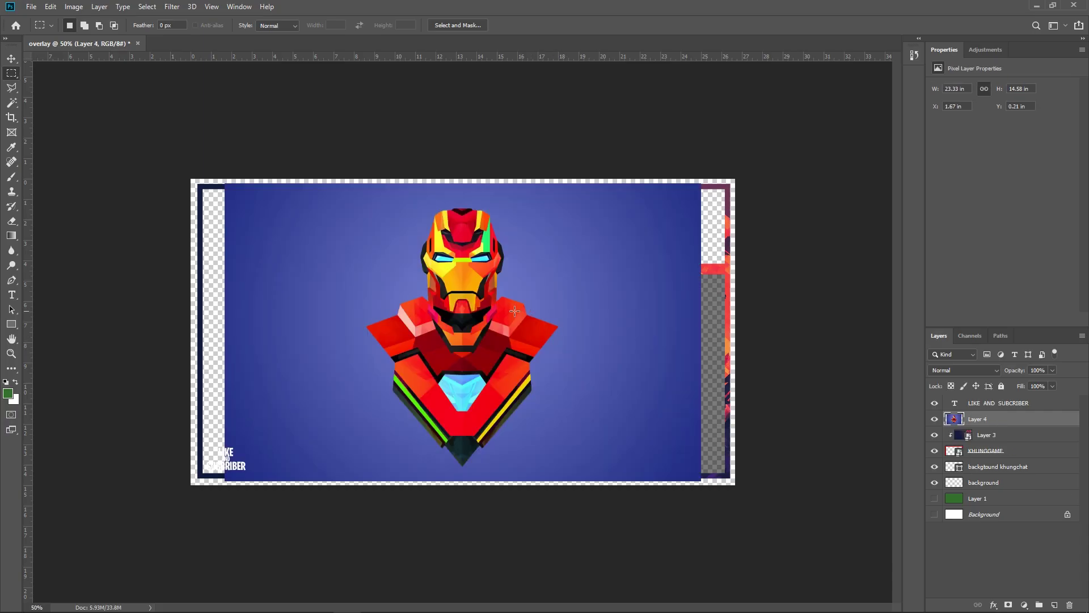
Apply a Black & White adjustment to the Iron Man image and make Layer 4 a smart object.
{"action": "left_click", "coordinate": [73, 7]}
{"action": "left_click", "coordinate": [227, 116]}
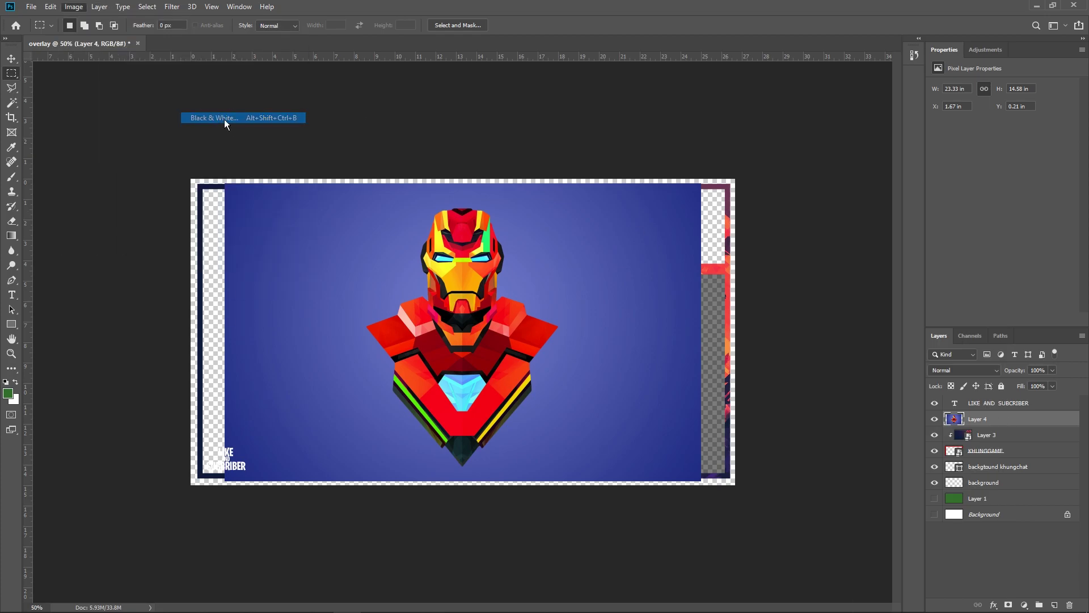
{"action": "left_click", "coordinate": [635, 115]}
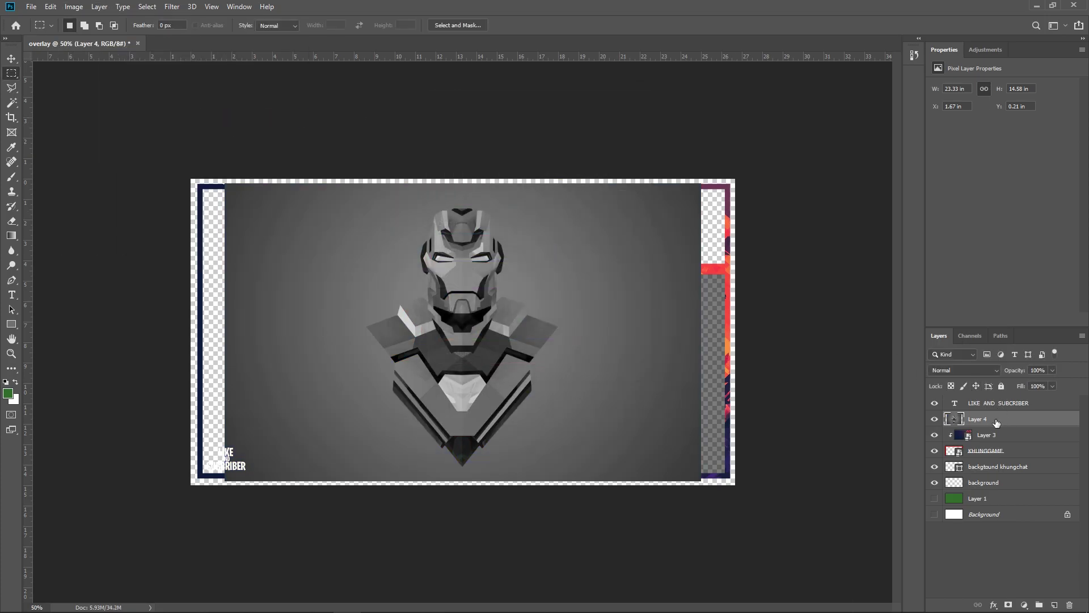
{"action": "right_click", "coordinate": [994, 419]}
{"action": "left_click", "coordinate": [911, 288]}
Shrink Iron Man to about 69%, move it to the cam box beneath KHUNGGAME, and clip it.
{"action": "key", "text": "ctrl+t"}
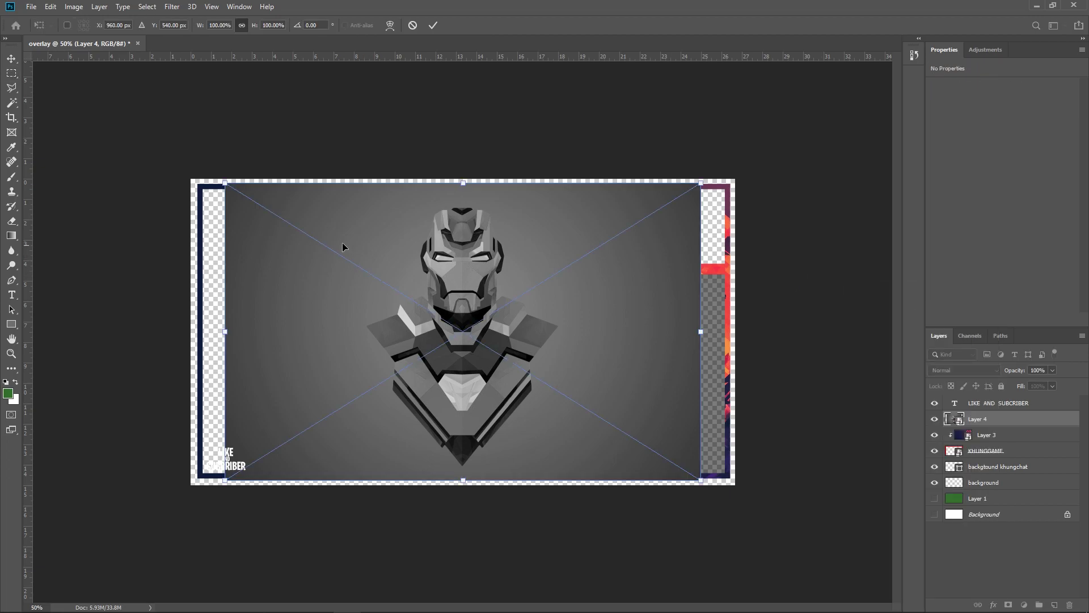
{"action": "left_click_drag", "start_coordinate": [225, 183], "coordinate": [371, 272]}
{"action": "left_click_drag", "start_coordinate": [418, 340], "coordinate": [542, 342]}
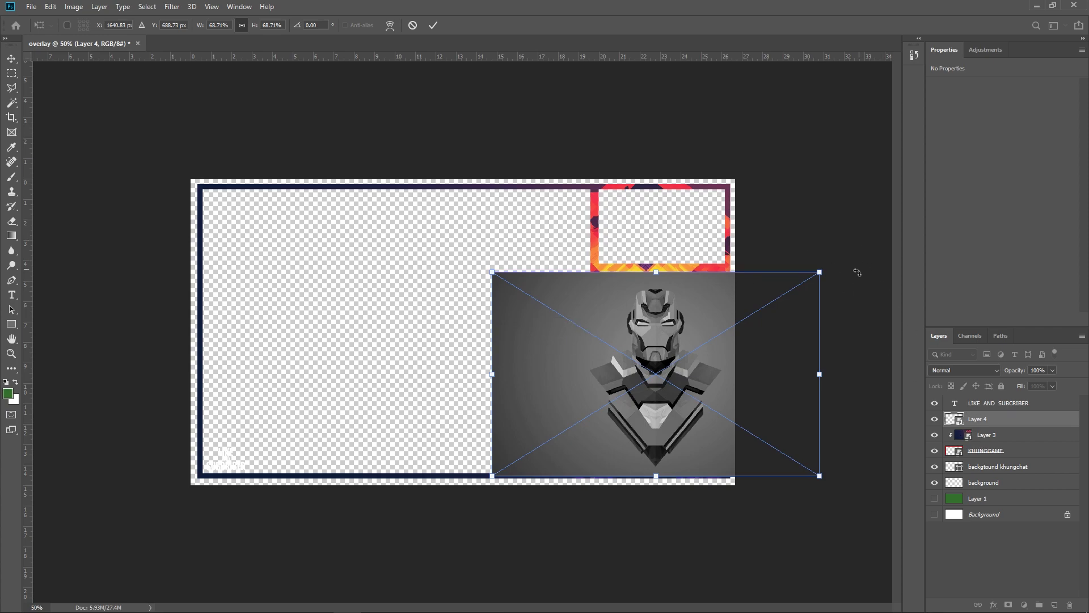
{"action": "key", "text": "m"}
{"action": "mouse_move", "coordinate": [980, 422]}
{"action": "left_mouse_down"}
{"action": "mouse_move", "coordinate": [981, 454]}
{"action": "mouse_move", "coordinate": [958, 464]}
{"action": "left_mouse_up"}
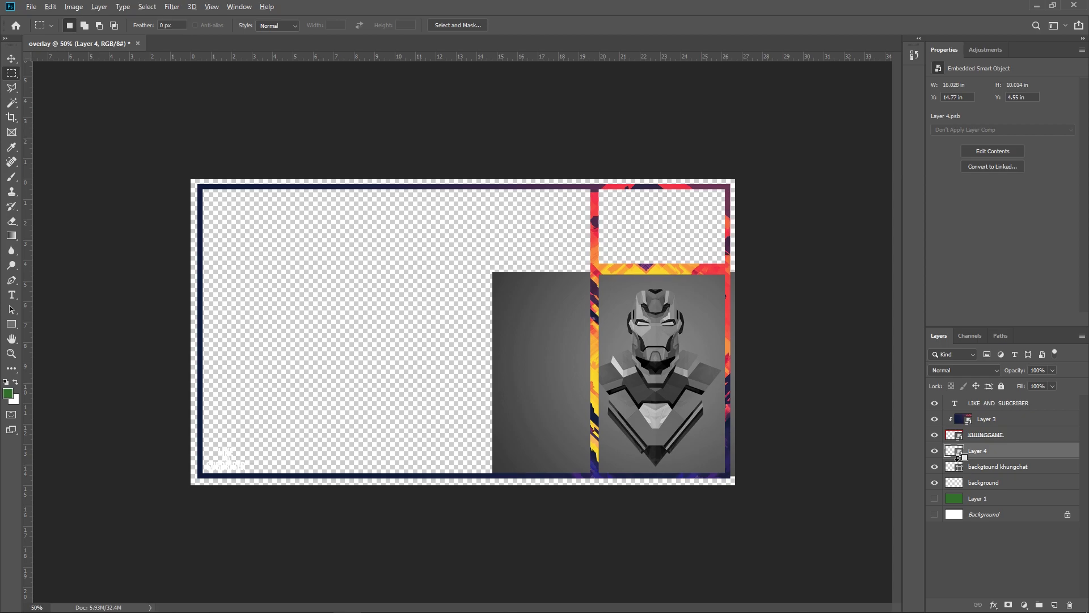
{"action": "left_click", "coordinate": [958, 456], "text": "alt"}
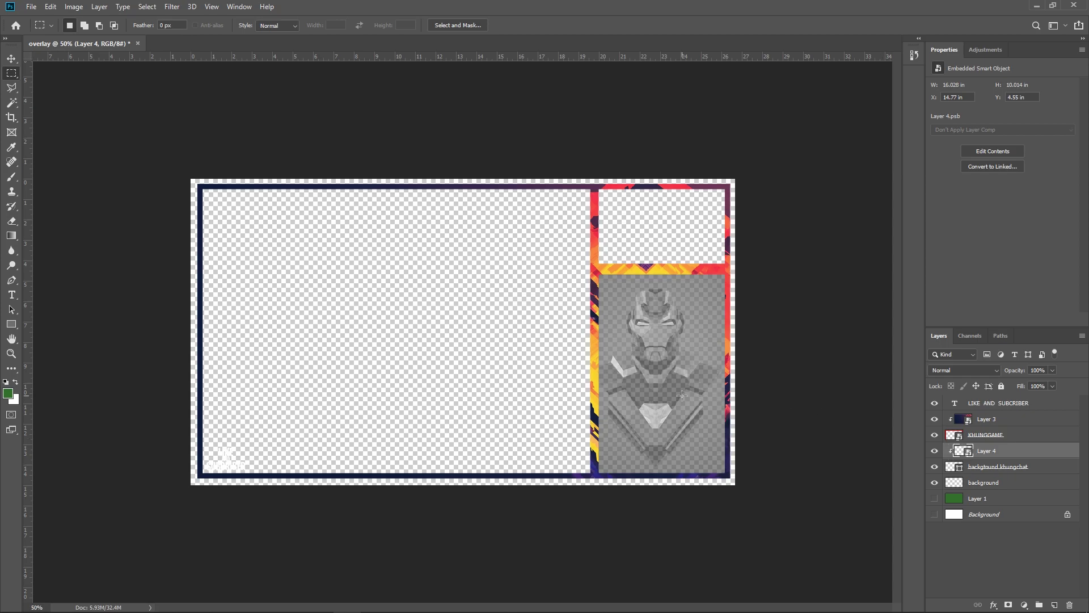
Nudge the Iron Man image slightly to the right.
{"action": "key", "text": "ctrl+t"}
{"action": "left_click_drag", "start_coordinate": [715, 376], "coordinate": [723, 376]}
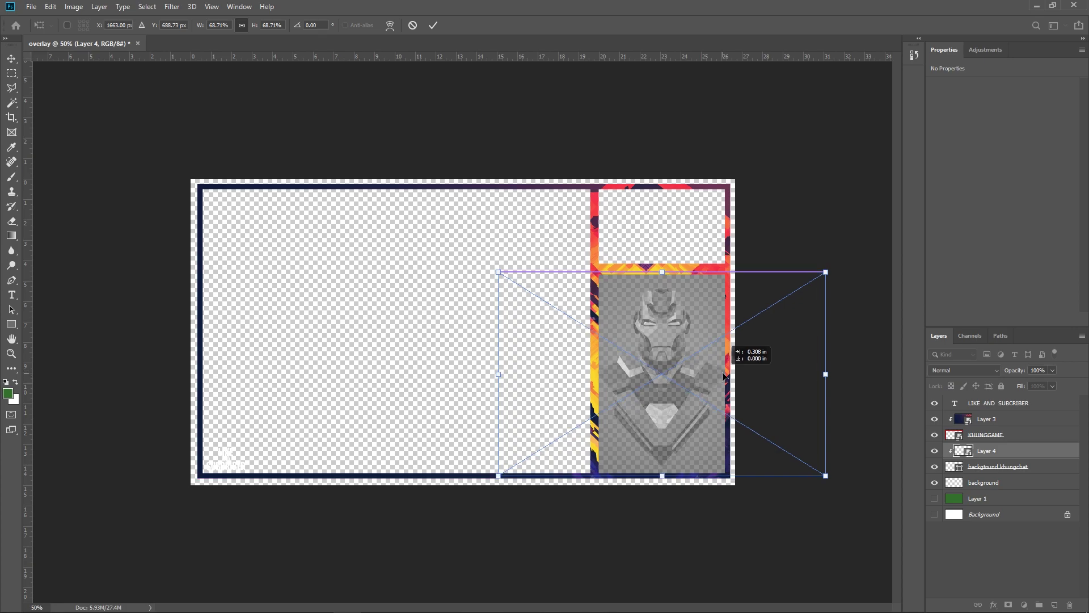
{"action": "key", "text": "Return"}
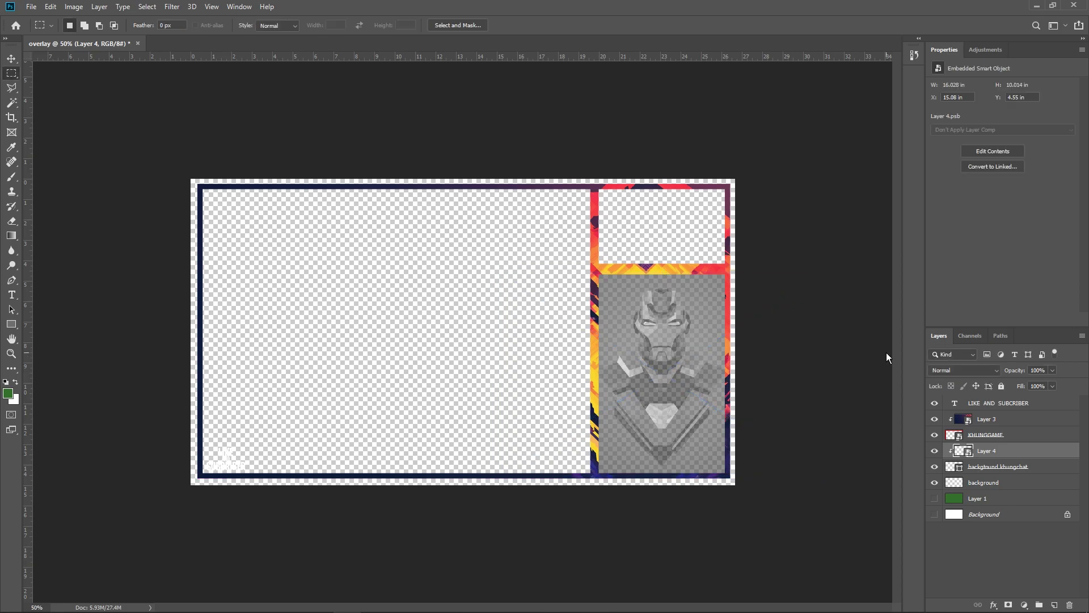
{"action": "key", "text": "ctrl+minus"}
{"action": "key", "text": "ctrl+minus"}
{"action": "key", "text": "ctrl+plus"}
{"action": "key", "text": "ctrl+plus"}
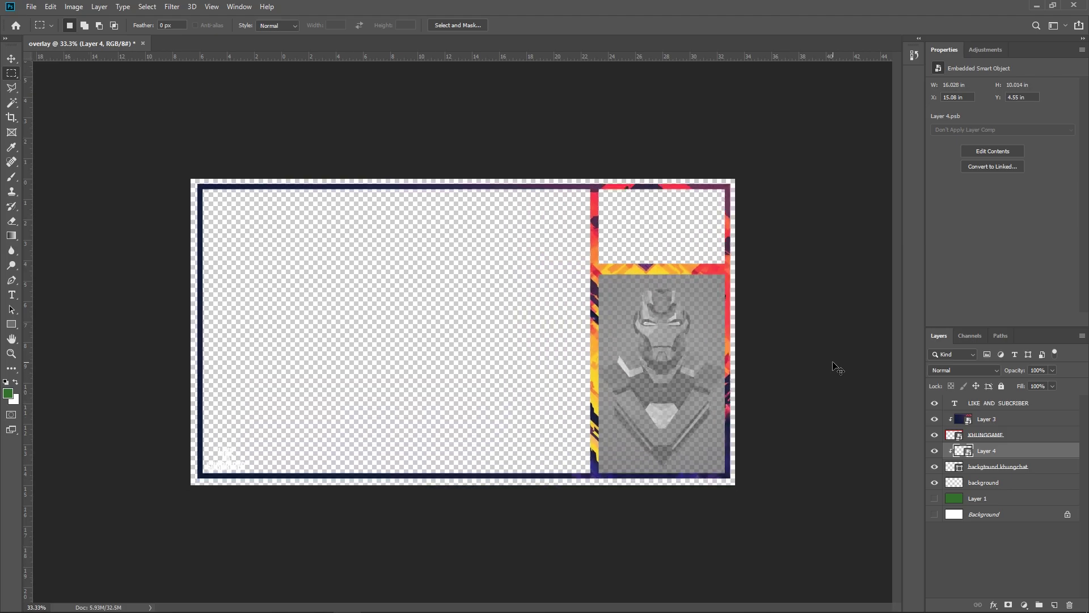
{"action": "key", "text": "ctrl+plus"}
{"action": "key", "text": "ctrl+plus"}
{"action": "key", "text": "ctrl+minus"}
{"action": "key", "text": "ctrl+minus"}
{"action": "key", "text": "ctrl+minus"}
Enlarge the Iron Man image to about 109% and fit his face inside the cam box.
{"action": "key", "text": "ctrl+t"}
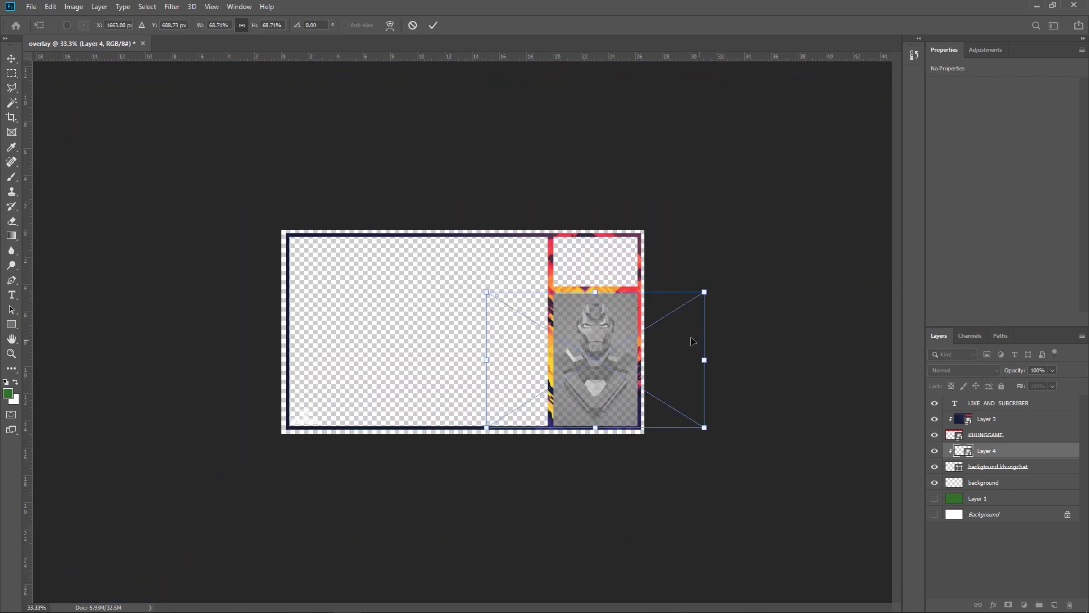
{"action": "left_click_drag", "start_coordinate": [486, 287], "coordinate": [335, 227]}
{"action": "left_click_drag", "start_coordinate": [418, 292], "coordinate": [488, 360]}
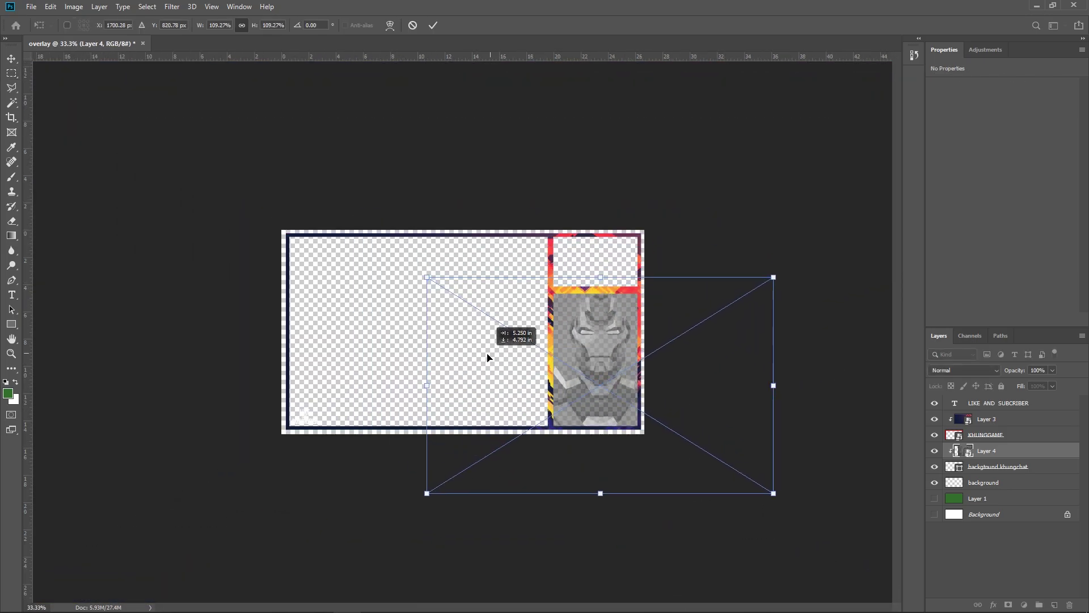
{"action": "left_click_drag", "start_coordinate": [488, 360], "coordinate": [488, 357]}
{"action": "key", "text": "Return"}
{"action": "key", "text": "m"}
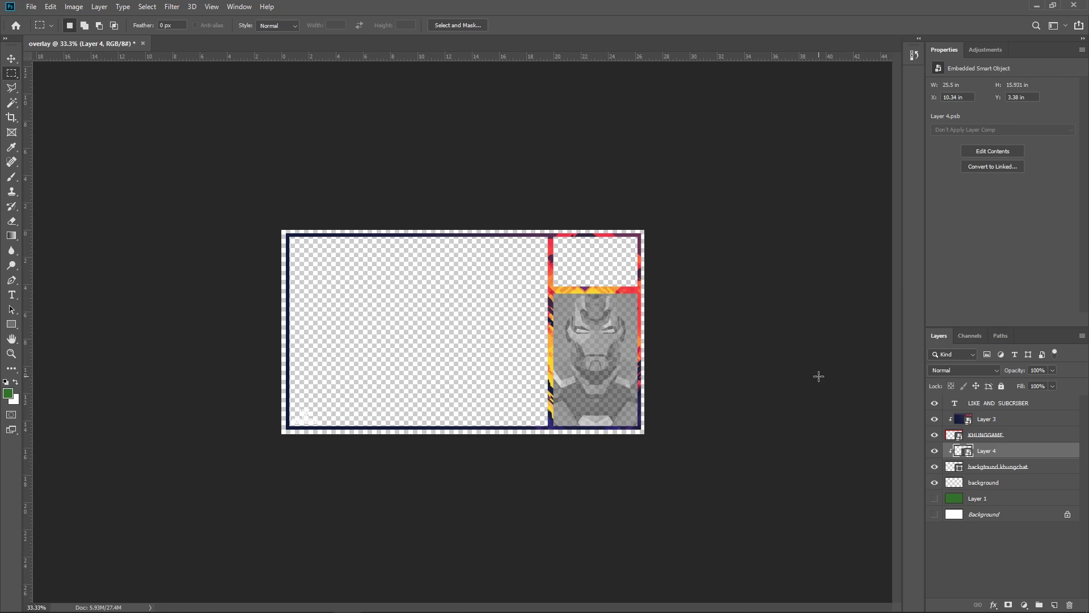
{"action": "key", "text": "ctrl+plus"}
{"action": "key", "text": "ctrl+plus"}
{"action": "key", "text": "ctrl+minus"}
{"action": "key", "text": "ctrl+minus"}
{"action": "key", "text": "ctrl+minus"}
{"action": "key", "text": "ctrl+minus"}
{"action": "key", "text": "ctrl+plus"}
{"action": "key", "text": "ctrl+plus"}
Copy another diamond artwork wallpaper from Google Images and make Layer 1 active.
{"action": "key", "text": "alt+Tab"}
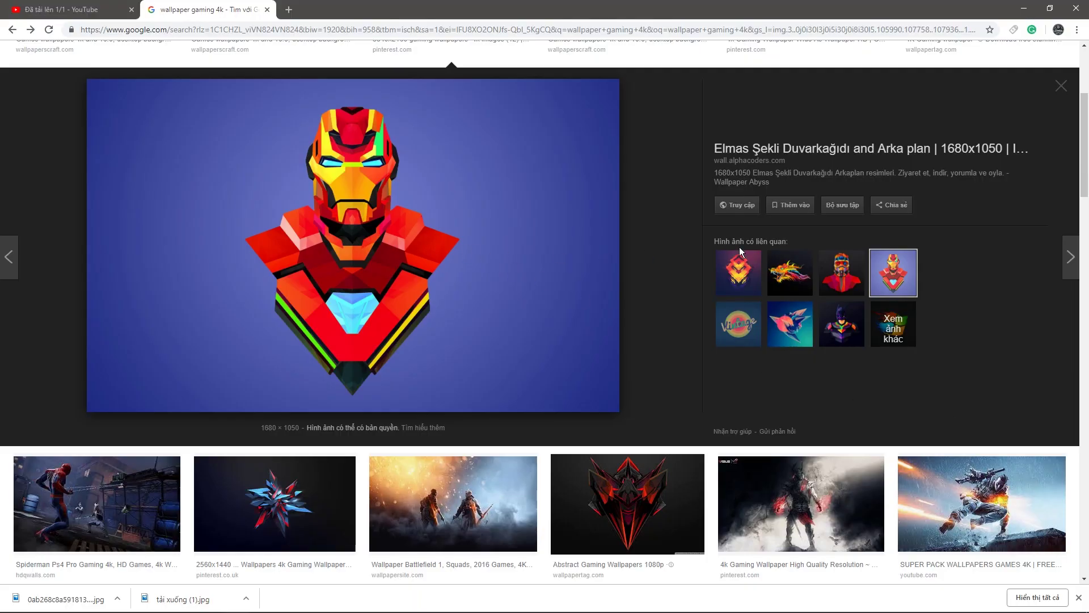
{"action": "left_click", "coordinate": [735, 271]}
{"action": "right_click", "coordinate": [438, 271]}
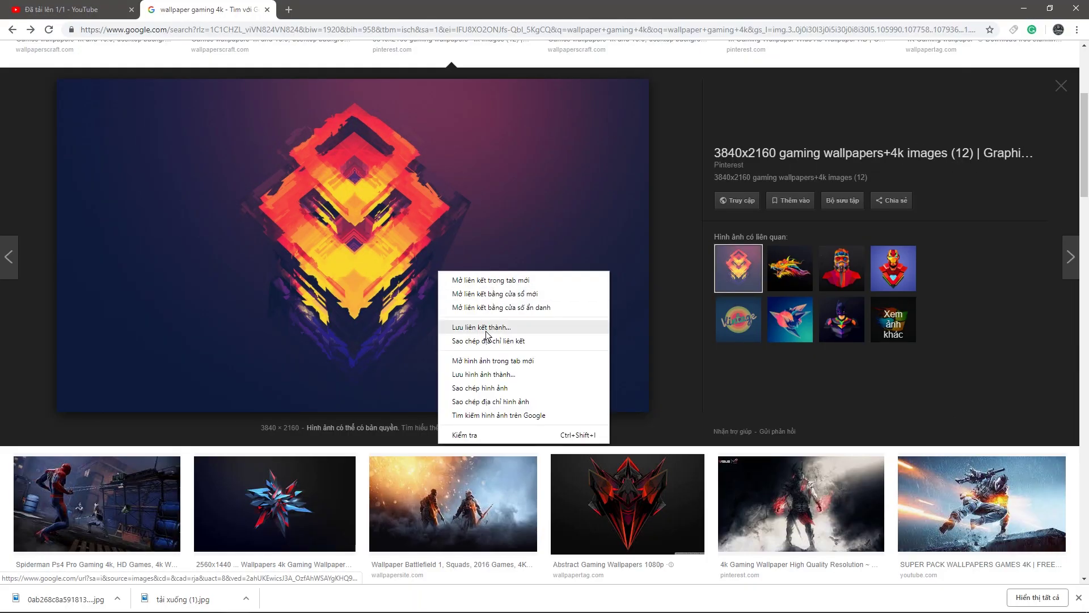
{"action": "left_click", "coordinate": [486, 390]}
{"action": "key", "text": "alt+Tab"}
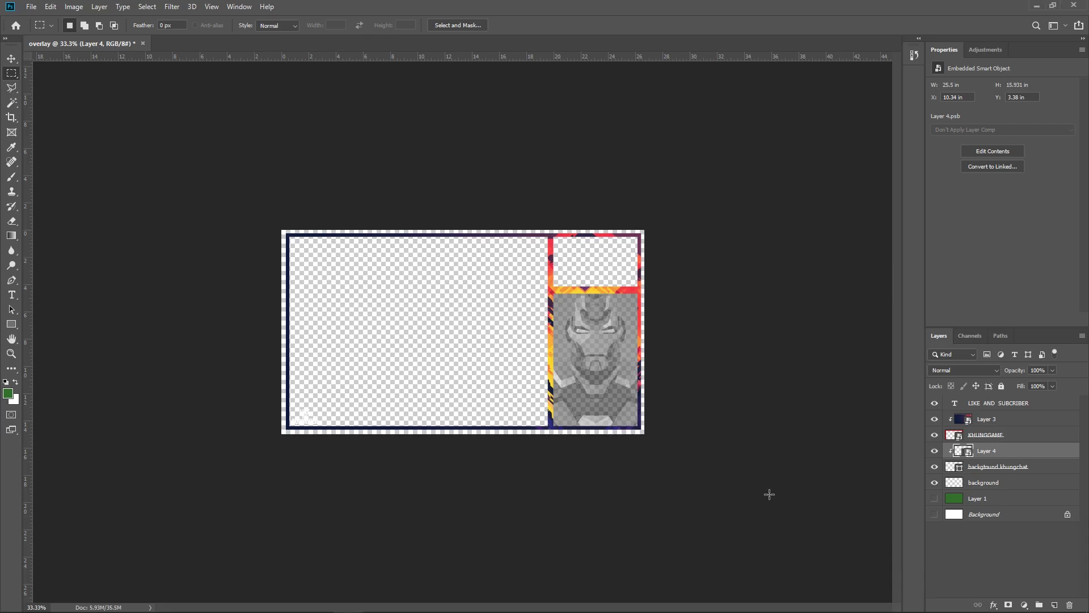
{"action": "left_click", "coordinate": [999, 499]}
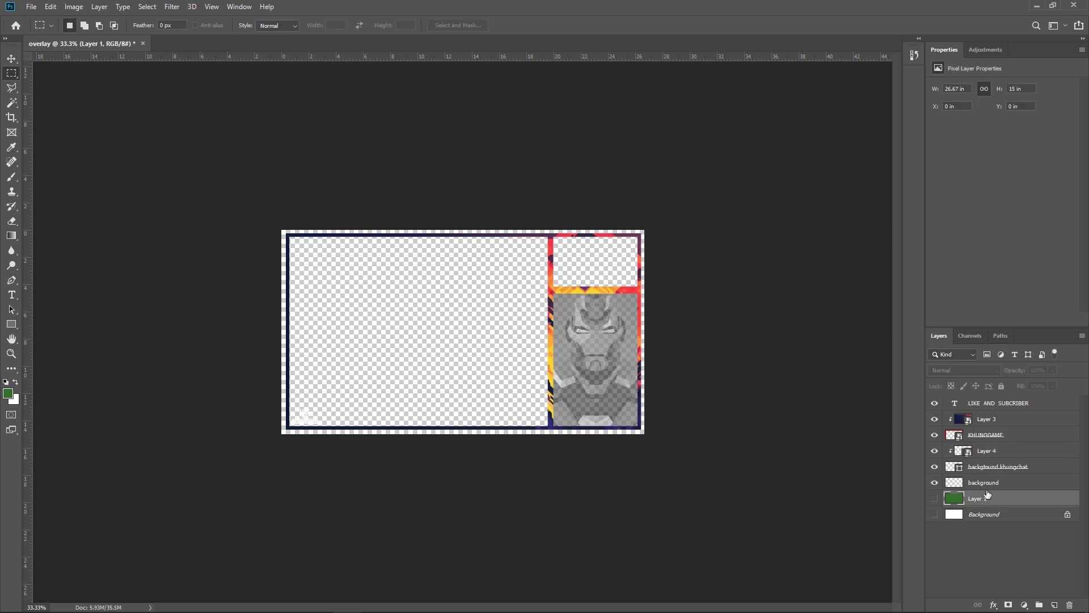
Paste the diamond wallpaper above Layer 1, convert it to a smart object, and scale it up.
{"action": "key", "text": "ctrl+v"}
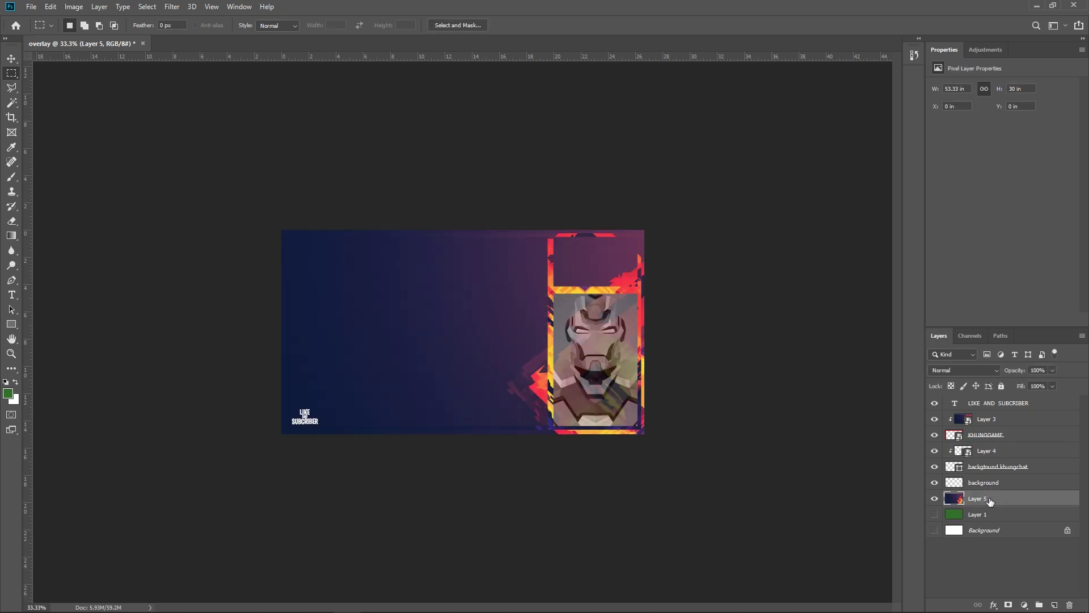
{"action": "left_click_drag", "start_coordinate": [990, 502], "coordinate": [991, 504]}
{"action": "right_click", "coordinate": [993, 503]}
{"action": "left_click", "coordinate": [1016, 173]}
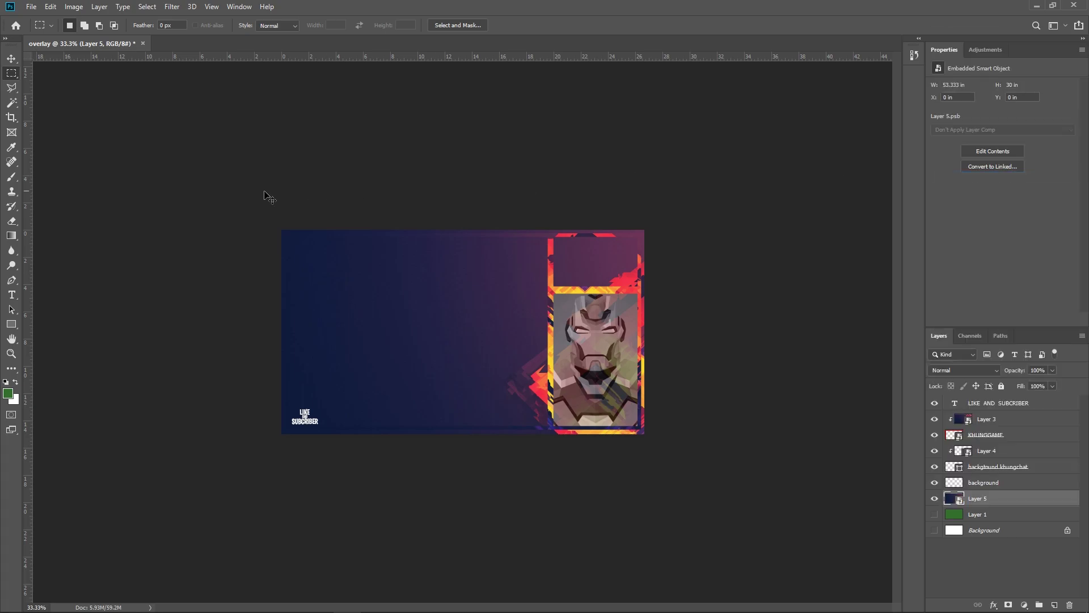
{"action": "key", "text": "ctrl+t"}
{"action": "mouse_move", "coordinate": [268, 231]}
{"action": "left_mouse_down"}
{"action": "mouse_move", "coordinate": [333, 203]}
{"action": "mouse_move", "coordinate": [421, 337]}
{"action": "mouse_move", "coordinate": [343, 330]}
{"action": "left_mouse_up"}
{"action": "key", "text": "Return"}
Delete the trial wallpaper layer and return to the Google Images results.
{"action": "key", "text": "Delete"}
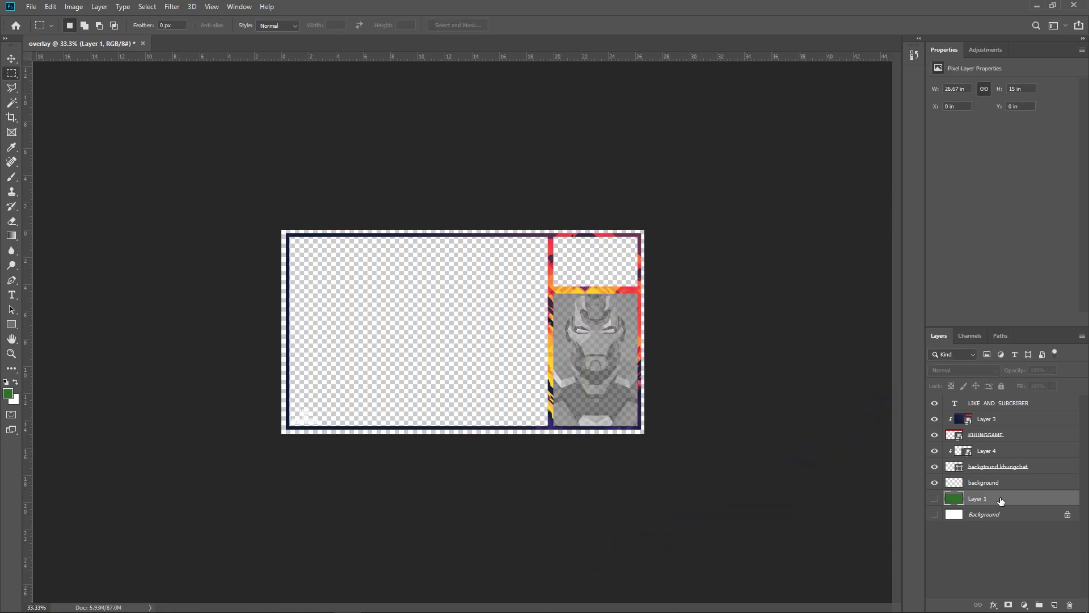
{"action": "key", "text": "alt+Tab"}
{"action": "key", "text": "alt+Tab"}
{"action": "key", "text": "alt+Tab"}
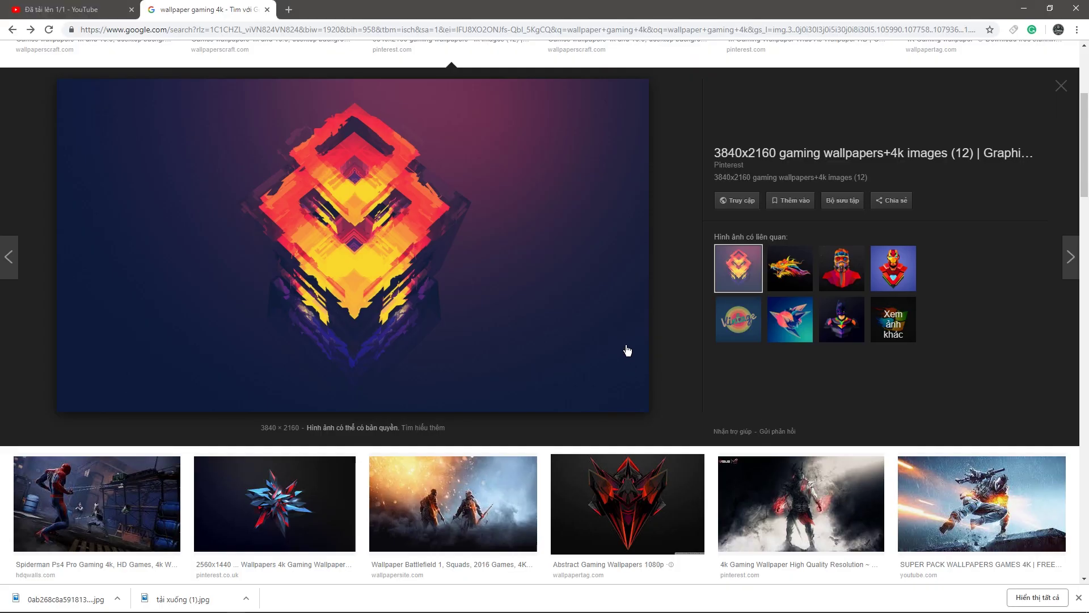
{"action": "key", "text": "alt+Tab"}
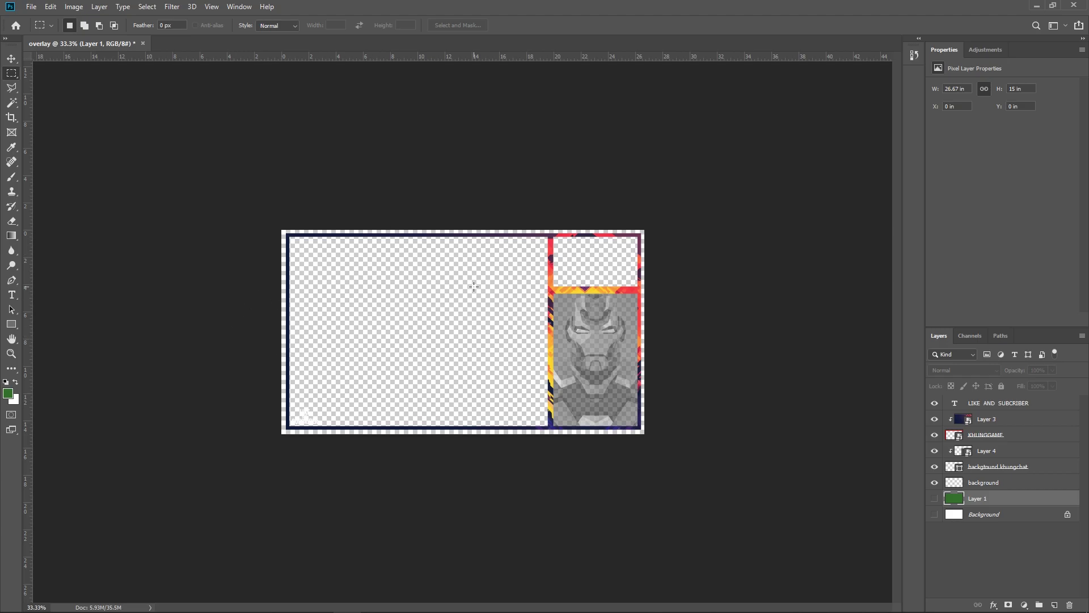
Find a Battlefield 1 wallpaper in Google Images and copy it.
{"action": "key", "text": "alt+Tab"}
{"action": "scroll", "coordinate": [764, 363], "scroll_direction": "down", "scroll_amount": 1}
{"action": "scroll", "coordinate": [764, 363], "scroll_direction": "down", "scroll_amount": 1}
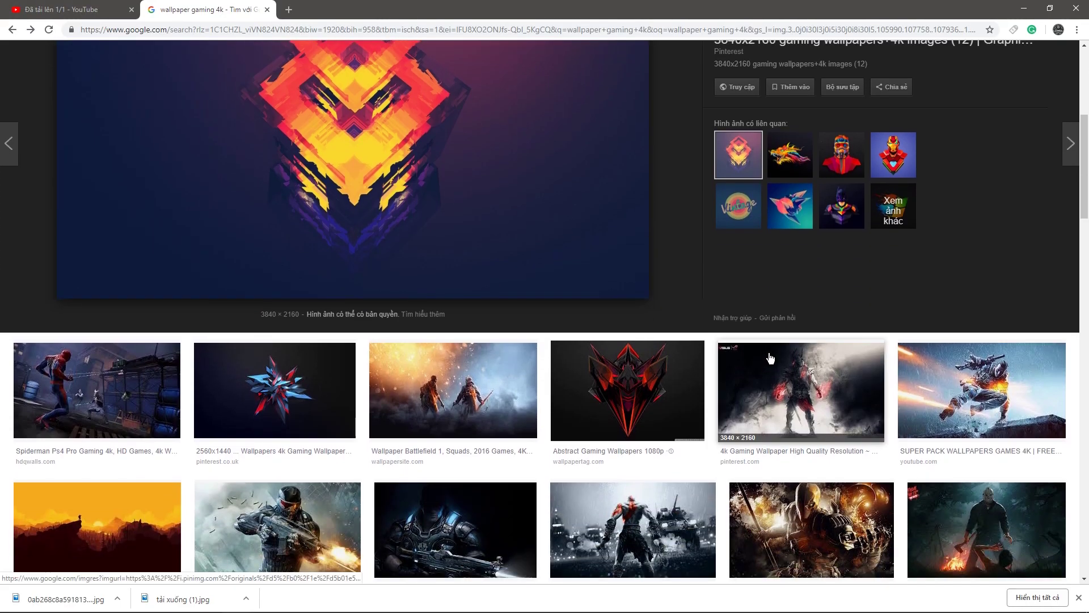
{"action": "scroll", "coordinate": [770, 358], "scroll_direction": "down", "scroll_amount": 2}
{"action": "scroll", "coordinate": [454, 397], "scroll_direction": "up", "scroll_amount": 5}
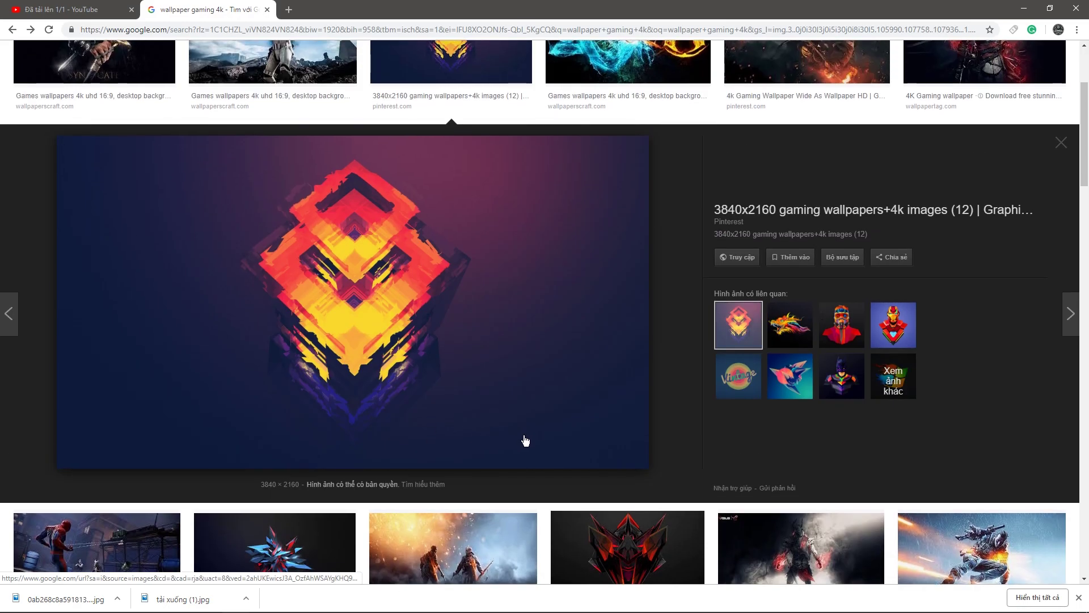
{"action": "scroll", "coordinate": [525, 441], "scroll_direction": "down", "scroll_amount": 2}
{"action": "left_click", "coordinate": [479, 415]}
{"action": "scroll", "coordinate": [792, 377], "scroll_direction": "up", "scroll_amount": 4}
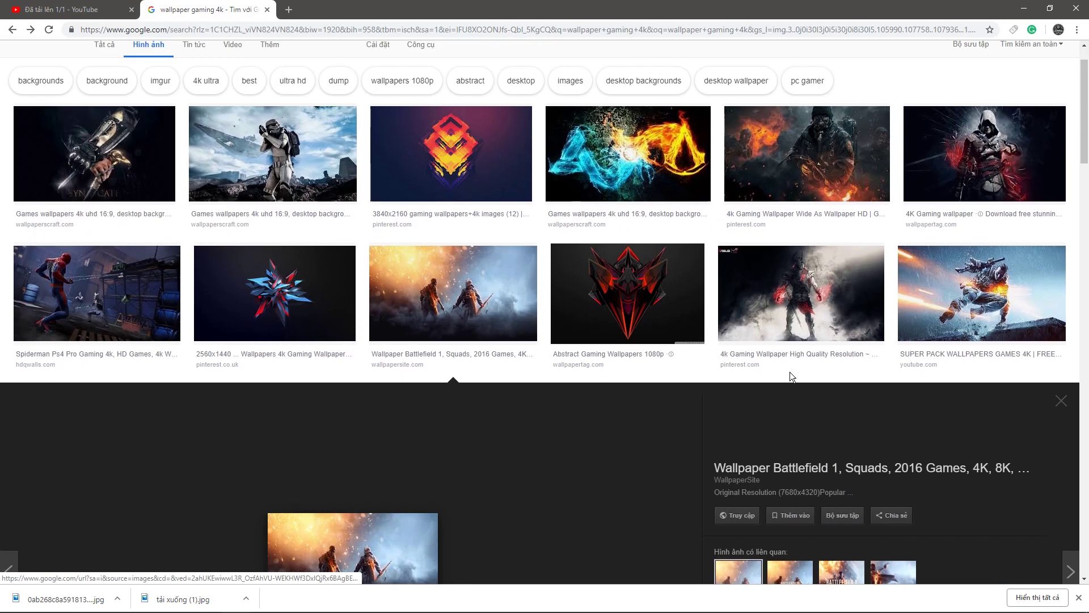
{"action": "scroll", "coordinate": [785, 376], "scroll_direction": "up", "scroll_amount": 1}
{"action": "scroll", "coordinate": [785, 376], "scroll_direction": "down", "scroll_amount": 4}
{"action": "scroll", "coordinate": [785, 377], "scroll_direction": "down", "scroll_amount": 1}
{"action": "left_click", "coordinate": [790, 356]}
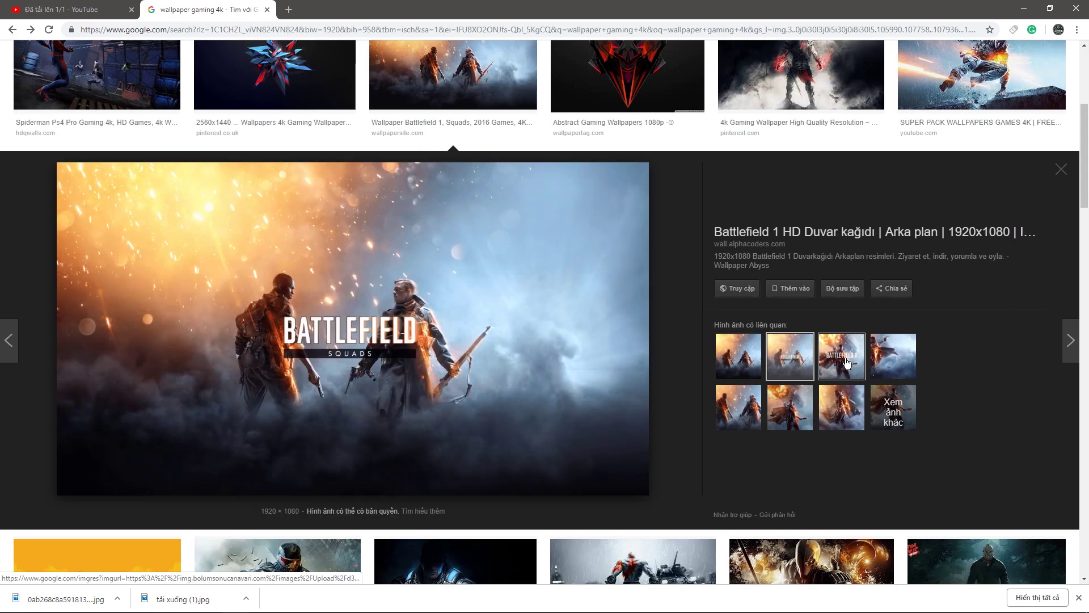
{"action": "right_click", "coordinate": [391, 331]}
{"action": "left_click", "coordinate": [429, 451]}
{"action": "key", "text": "alt+Tab"}
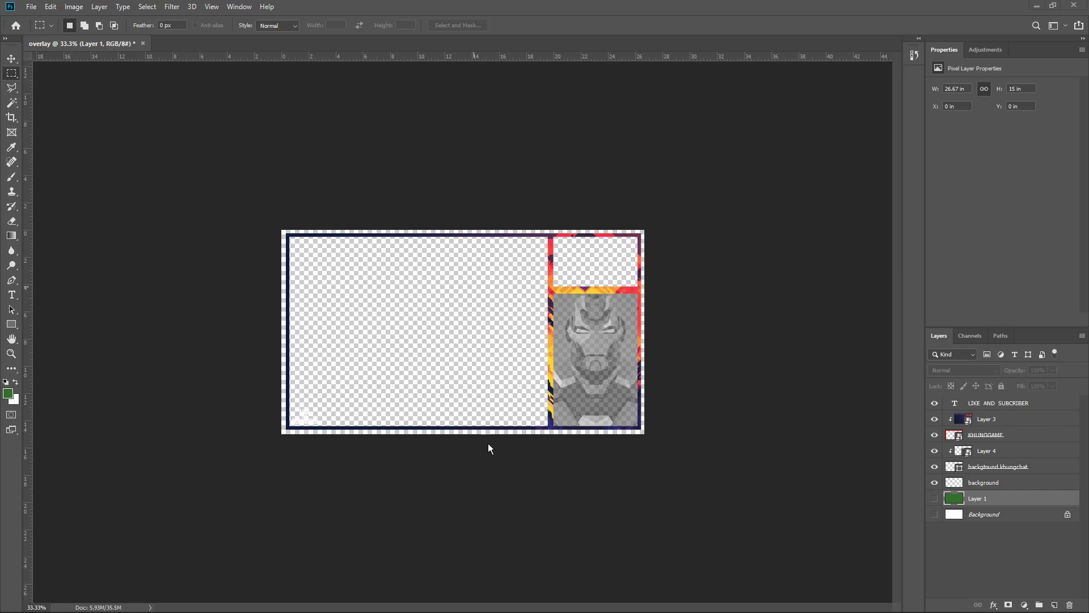
Paste the Battlefield wallpaper as Layer 5 and erase its area inside the frame borders.
{"action": "key", "text": "ctrl+v"}
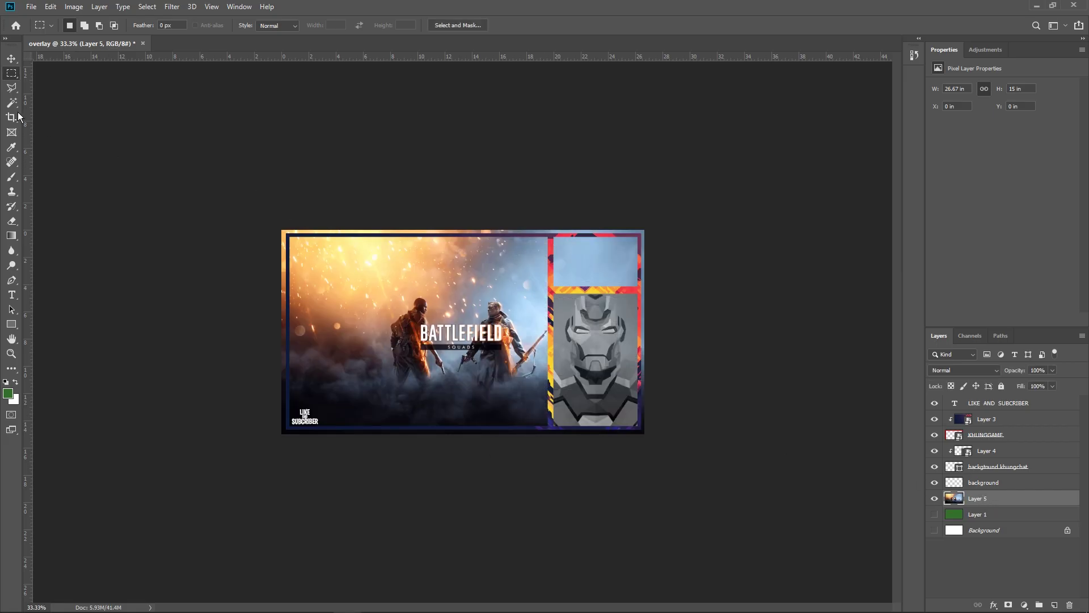
{"action": "right_click", "coordinate": [11, 74]}
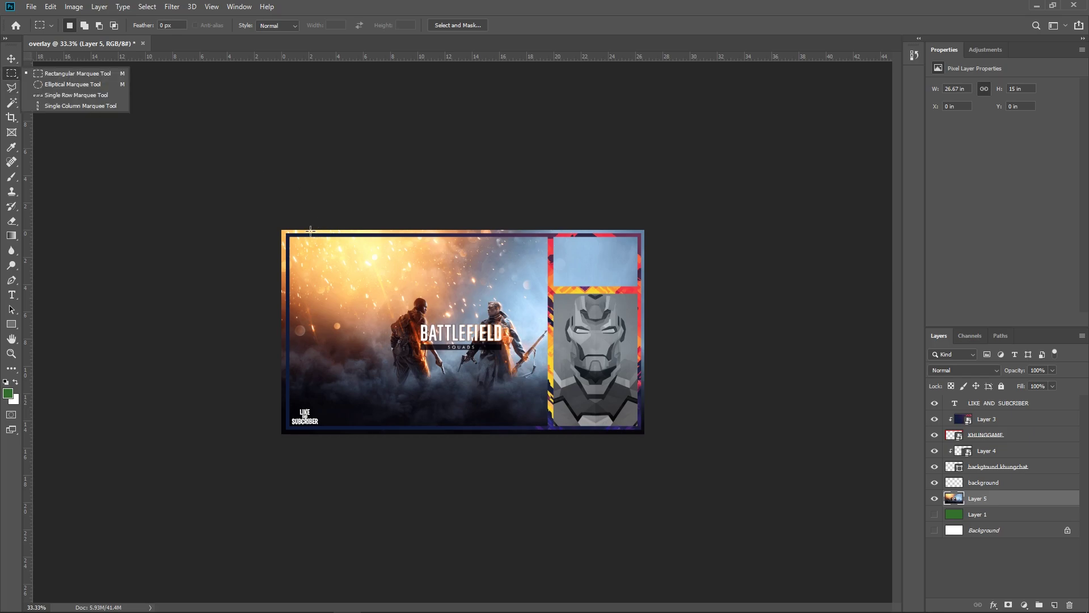
{"action": "left_click_drag", "start_coordinate": [288, 232], "coordinate": [639, 427]}
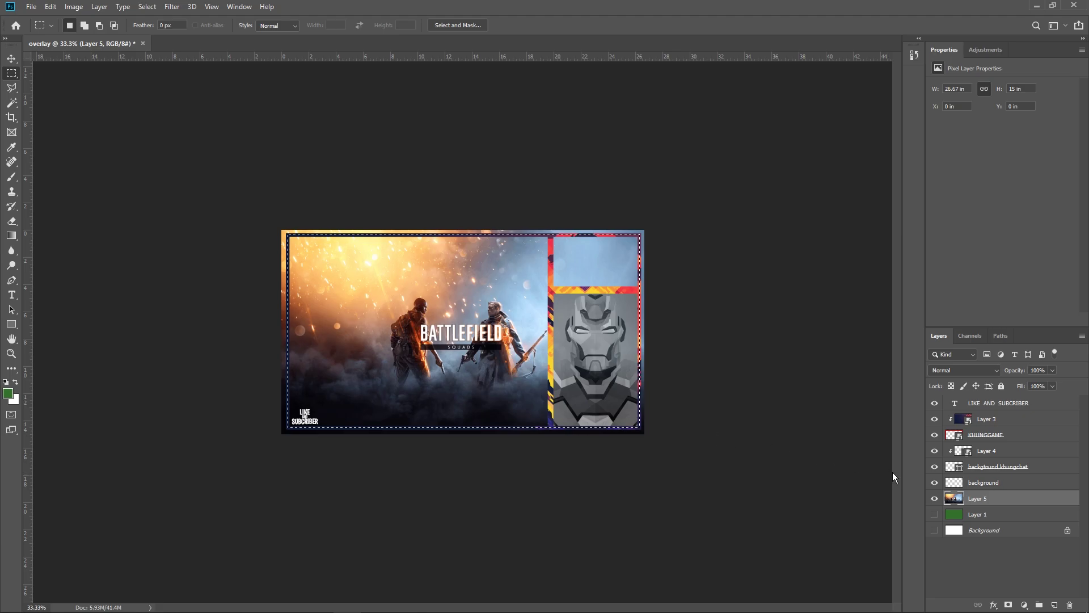
{"action": "key", "text": "Delete"}
{"action": "key", "text": "ctrl+d"}
{"action": "key", "text": "ctrl+plus"}
{"action": "key", "text": "ctrl+plus"}
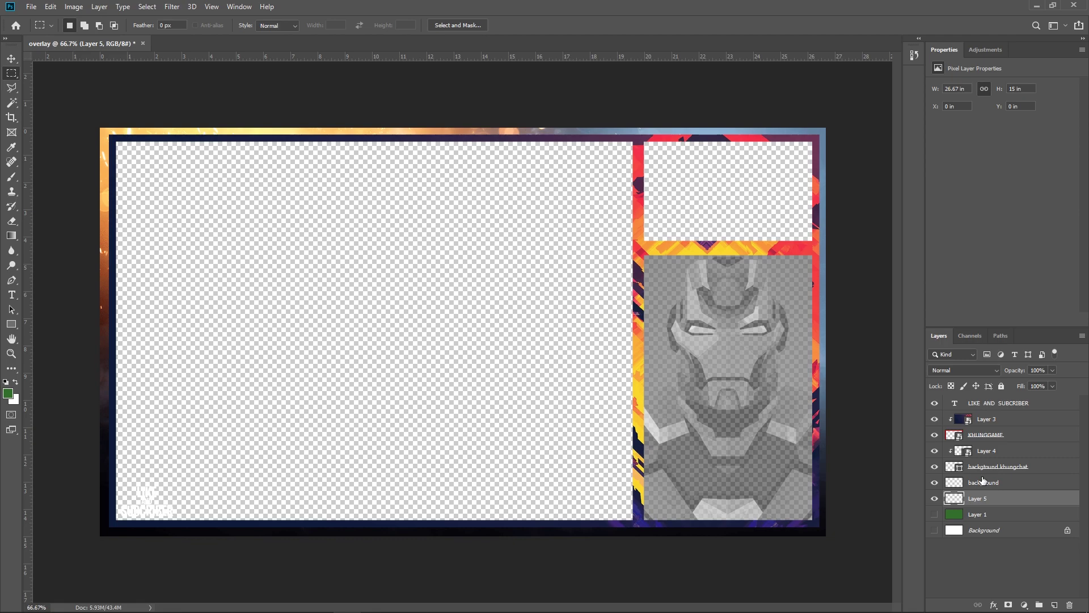
{"action": "left_click", "coordinate": [988, 404]}
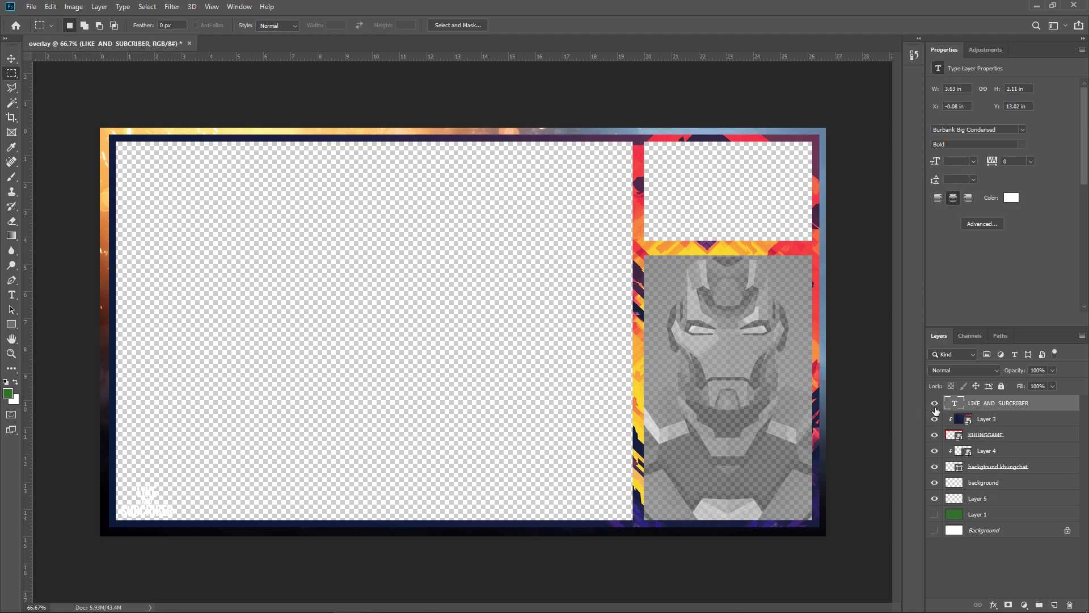
Show only the green Layer 1 and add a white 652 pt letter T, moved up-left.
{"action": "left_click", "coordinate": [934, 403], "text": "alt"}
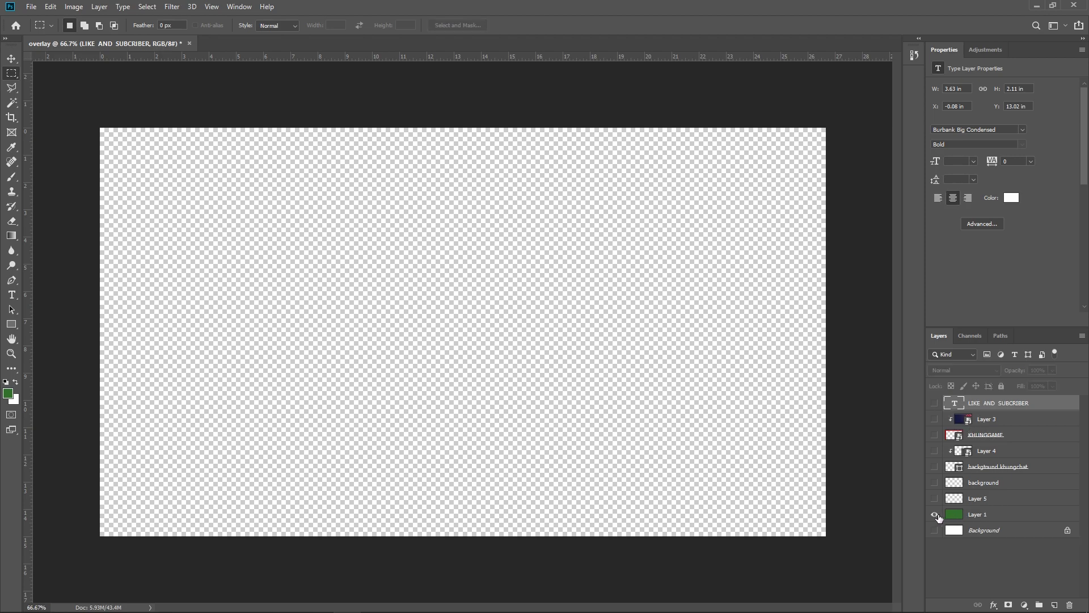
{"action": "left_click", "coordinate": [935, 514]}
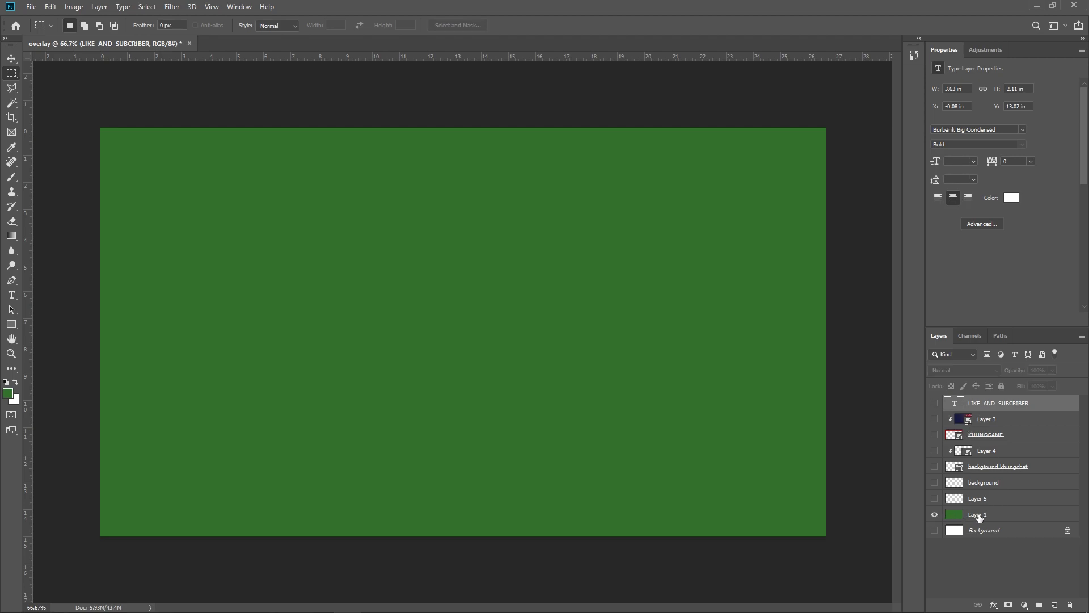
{"action": "left_click", "coordinate": [971, 515]}
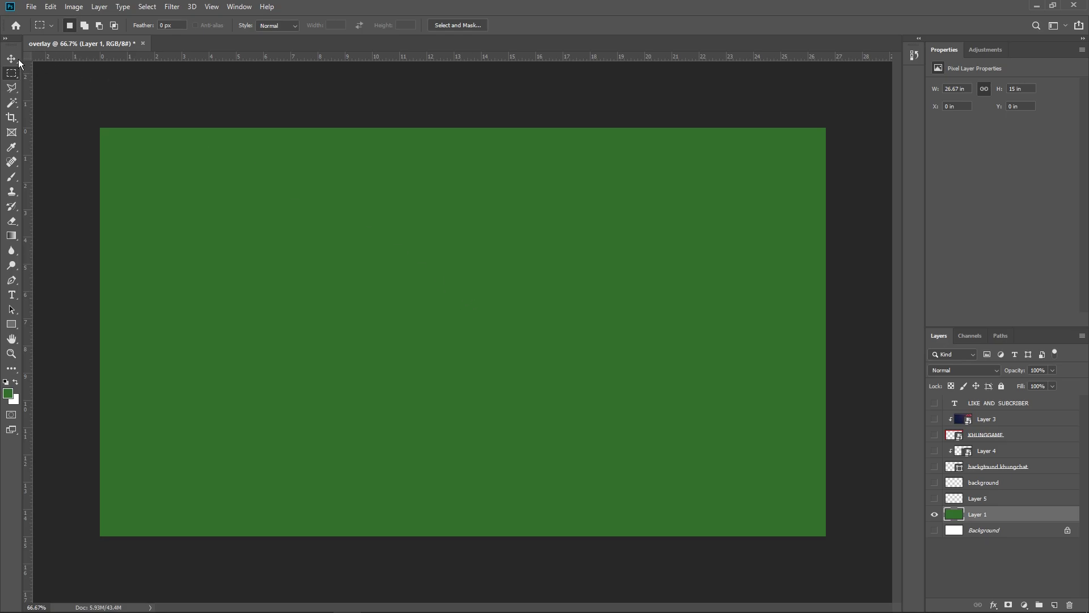
{"action": "key", "text": "t"}
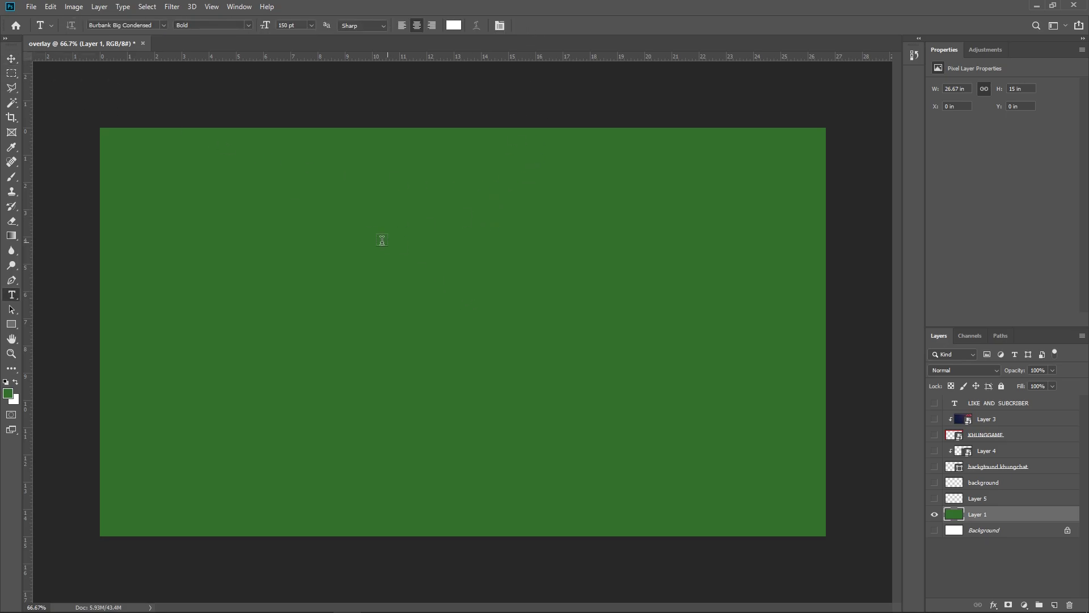
{"action": "left_click_drag", "start_coordinate": [360, 235], "coordinate": [654, 450]}
{"action": "type", "text": "T"}
{"action": "key", "text": "ctrl+a"}
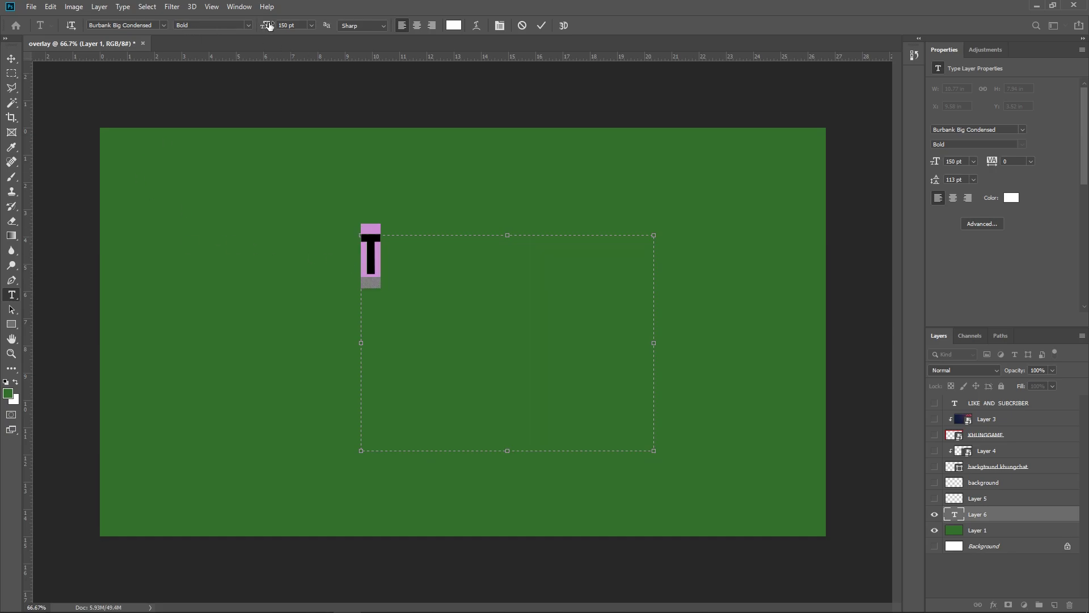
{"action": "left_click_drag", "start_coordinate": [265, 25], "coordinate": [516, 40]}
{"action": "left_click", "coordinate": [11, 58]}
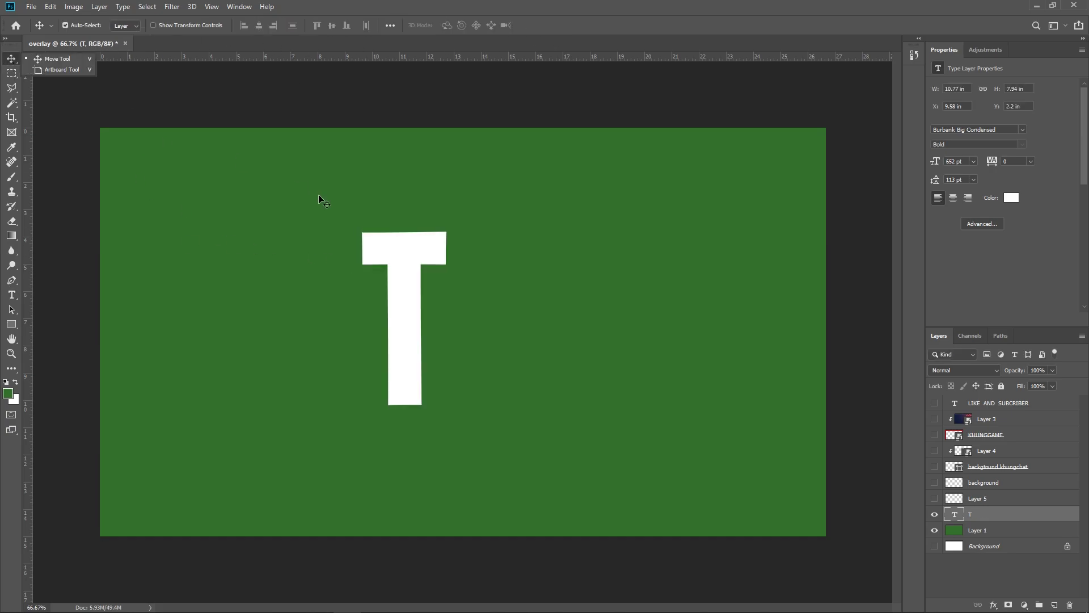
{"action": "left_click_drag", "start_coordinate": [404, 259], "coordinate": [305, 239]}
Copy the SUPER PACK wallpaper image from Google Images.
{"action": "key", "text": "alt+Tab"}
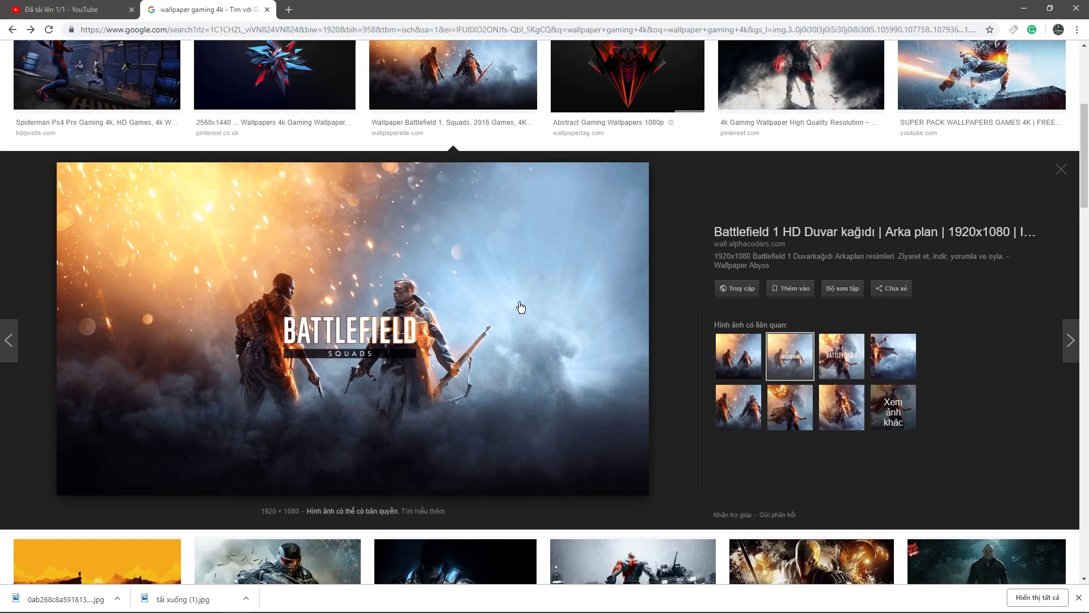
{"action": "scroll", "coordinate": [590, 272], "scroll_direction": "up", "scroll_amount": 5}
{"action": "left_click", "coordinate": [977, 350]}
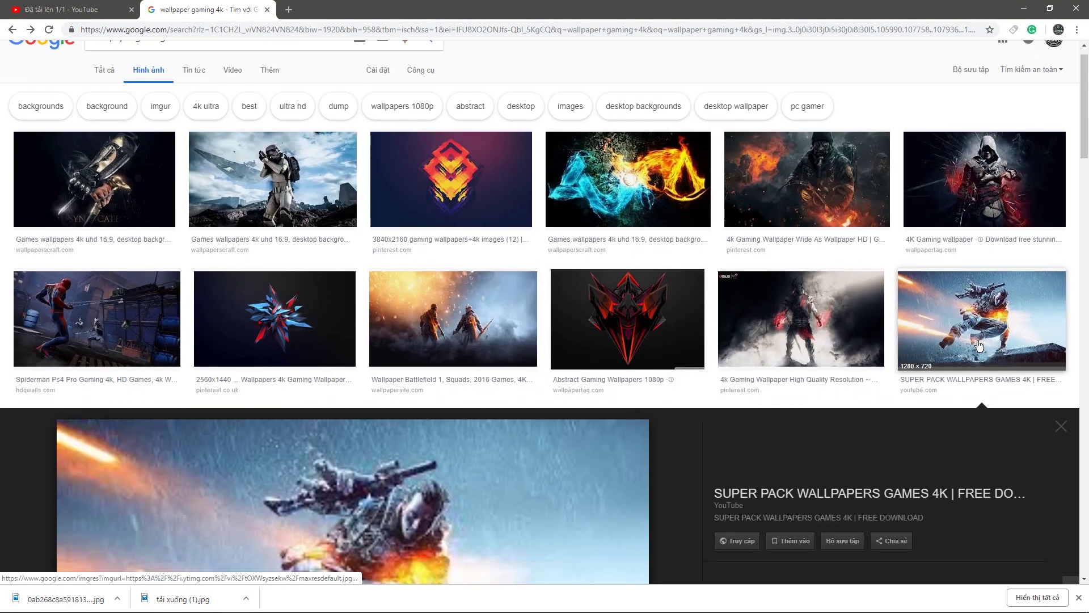
{"action": "right_click", "coordinate": [479, 285]}
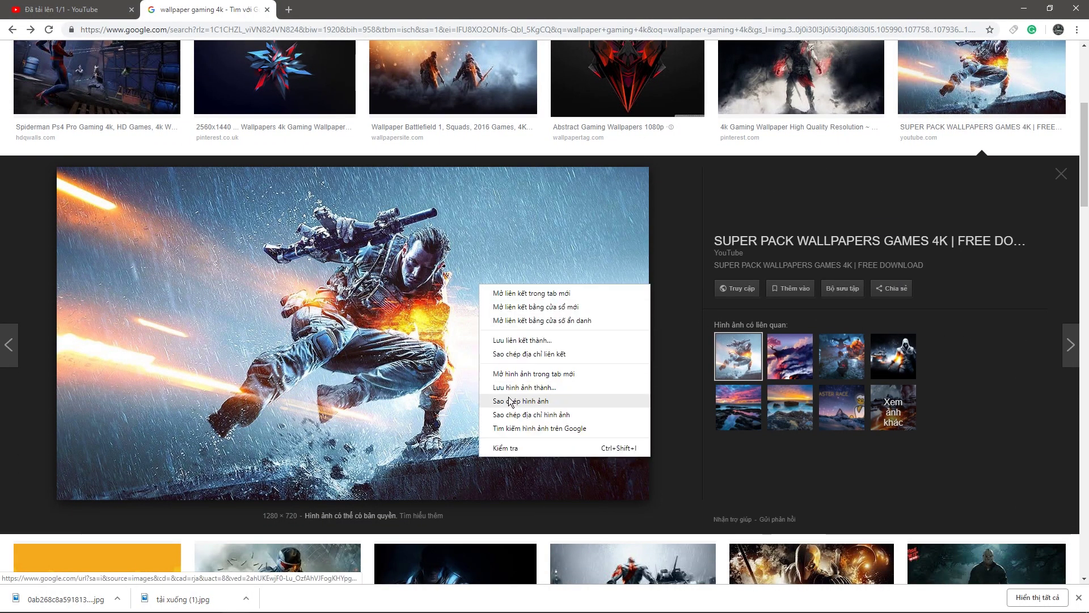
{"action": "left_click", "coordinate": [510, 403]}
{"action": "key", "text": "alt+Tab"}
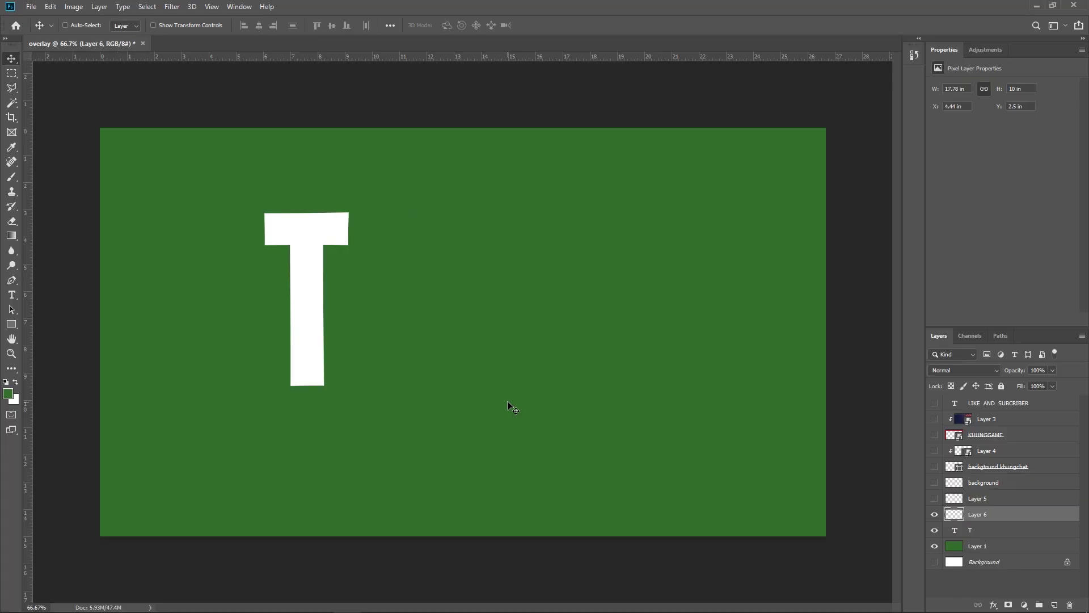
Paste the wallpaper and rename its layer 'hinh mask'.
{"action": "key", "text": "ctrl+v"}
{"action": "mouse_move", "coordinate": [517, 309]}
{"action": "left_mouse_down"}
{"action": "mouse_move", "coordinate": [685, 255]}
{"action": "mouse_move", "coordinate": [671, 301]}
{"action": "mouse_move", "coordinate": [627, 295]}
{"action": "left_mouse_up"}
{"action": "left_click", "coordinate": [989, 531]}
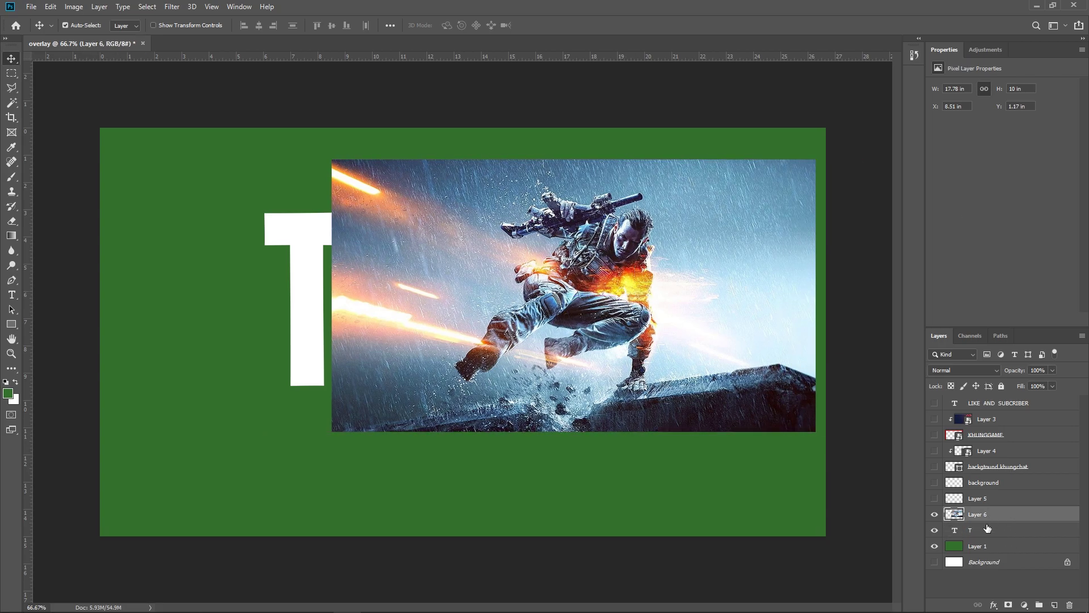
{"action": "double_click", "coordinate": [982, 515]}
{"action": "type", "text": "hinh mask"}
{"action": "key", "text": "Return"}
Clip the 'hinh mask' wallpaper into the letter T and shift it left inside the letter.
{"action": "left_click", "coordinate": [975, 532]}
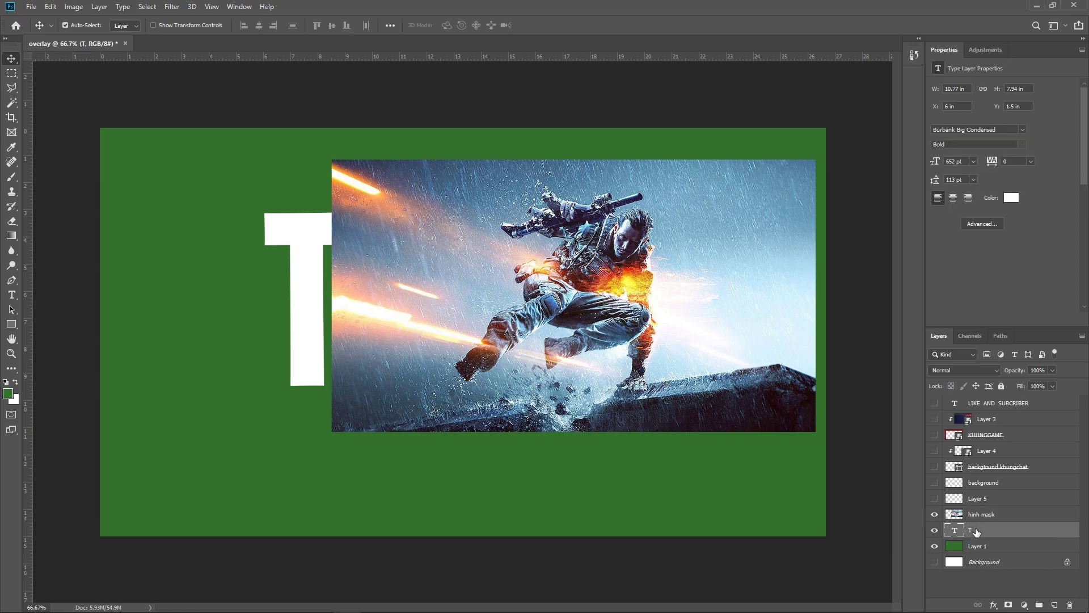
{"action": "left_click", "coordinate": [985, 517]}
{"action": "left_click_drag", "start_coordinate": [607, 322], "coordinate": [438, 321]}
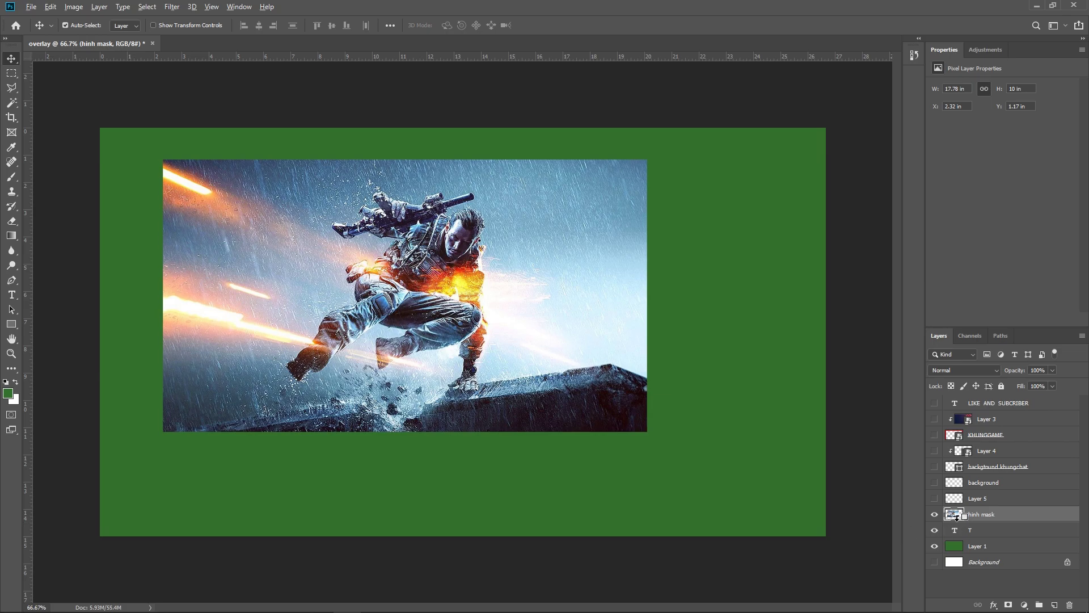
{"action": "left_click_drag", "start_coordinate": [957, 517], "coordinate": [954, 520]}
{"action": "left_click", "coordinate": [956, 521], "text": "alt"}
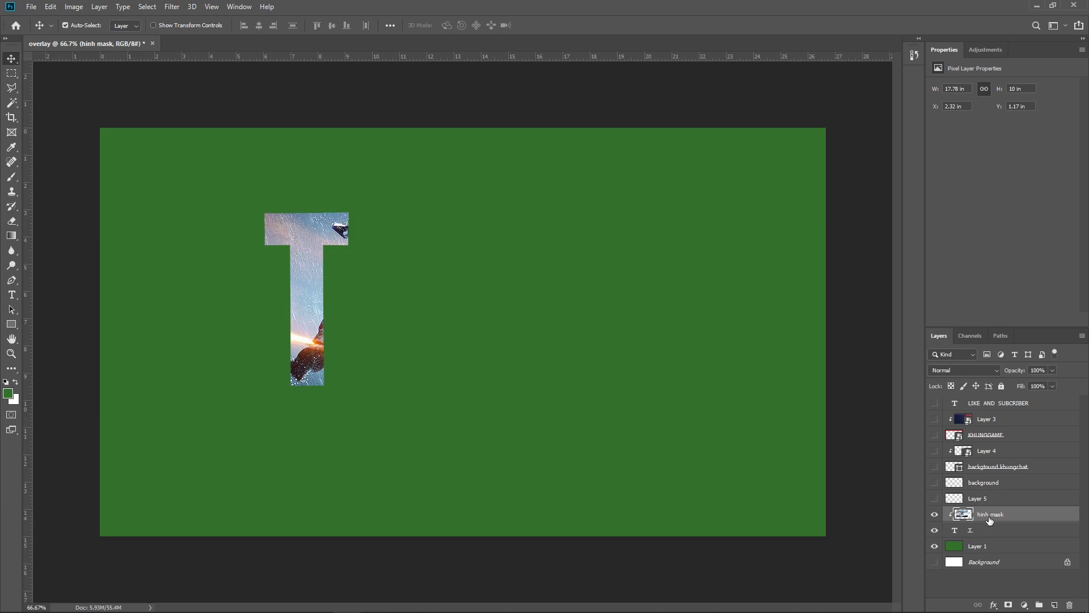
{"action": "key", "text": "ctrl+t"}
{"action": "mouse_move", "coordinate": [480, 276]}
{"action": "left_mouse_down"}
{"action": "mouse_move", "coordinate": [366, 287]}
{"action": "mouse_move", "coordinate": [346, 270]}
{"action": "mouse_move", "coordinate": [377, 297]}
{"action": "mouse_move", "coordinate": [595, 268]}
{"action": "mouse_move", "coordinate": [408, 289]}
{"action": "mouse_move", "coordinate": [328, 268]}
{"action": "mouse_move", "coordinate": [441, 269]}
{"action": "mouse_move", "coordinate": [382, 282]}
{"action": "mouse_move", "coordinate": [333, 272]}
{"action": "mouse_move", "coordinate": [359, 287]}
{"action": "mouse_move", "coordinate": [418, 280]}
{"action": "left_mouse_up"}
{"action": "key", "text": "Return"}
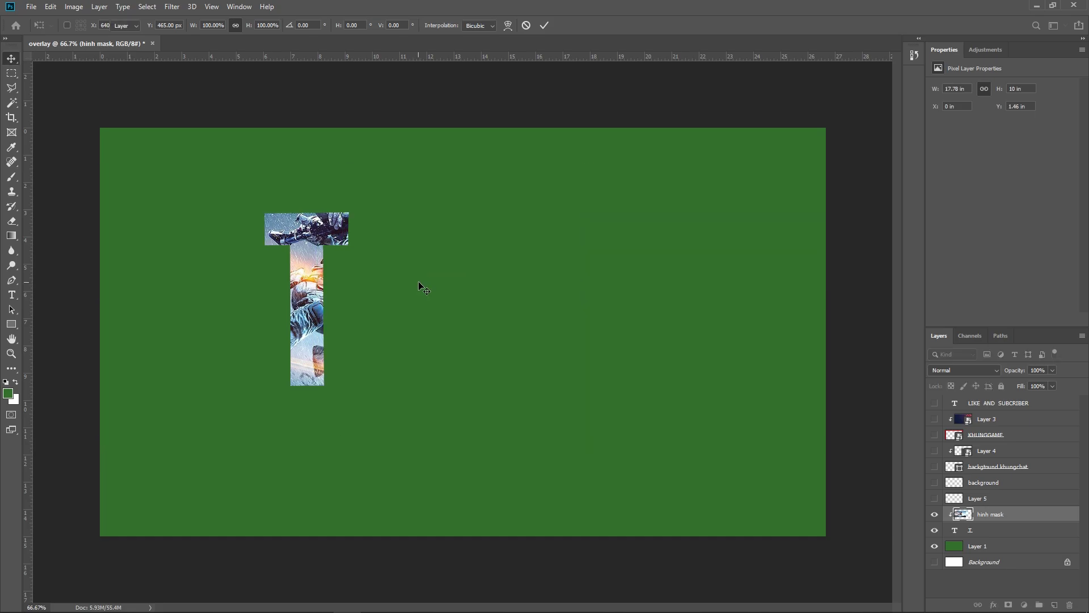
{"action": "left_click", "coordinate": [1002, 533]}
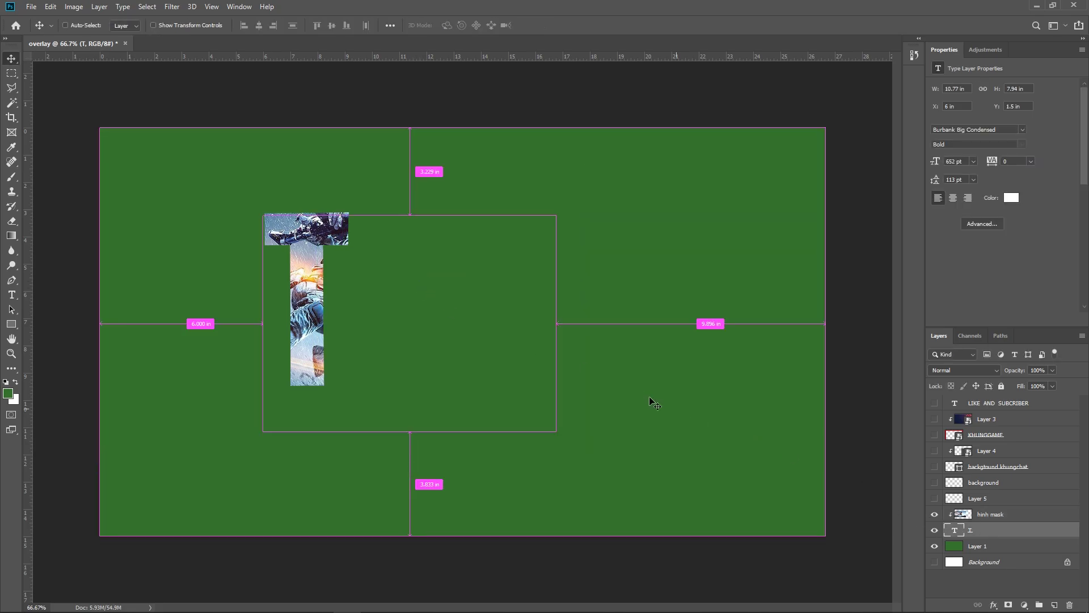
Shift the letter T right and make the frame border and Iron Man layers visible.
{"action": "key", "text": "ctrl+t"}
{"action": "mouse_move", "coordinate": [349, 300]}
{"action": "left_mouse_down"}
{"action": "mouse_move", "coordinate": [512, 307]}
{"action": "mouse_move", "coordinate": [407, 321]}
{"action": "mouse_move", "coordinate": [480, 310]}
{"action": "mouse_move", "coordinate": [543, 325]}
{"action": "mouse_move", "coordinate": [370, 298]}
{"action": "mouse_move", "coordinate": [587, 301]}
{"action": "mouse_move", "coordinate": [532, 321]}
{"action": "mouse_move", "coordinate": [396, 304]}
{"action": "left_mouse_up"}
{"action": "left_click_drag", "start_coordinate": [935, 437], "coordinate": [935, 453]}
{"action": "left_click", "coordinate": [935, 468]}
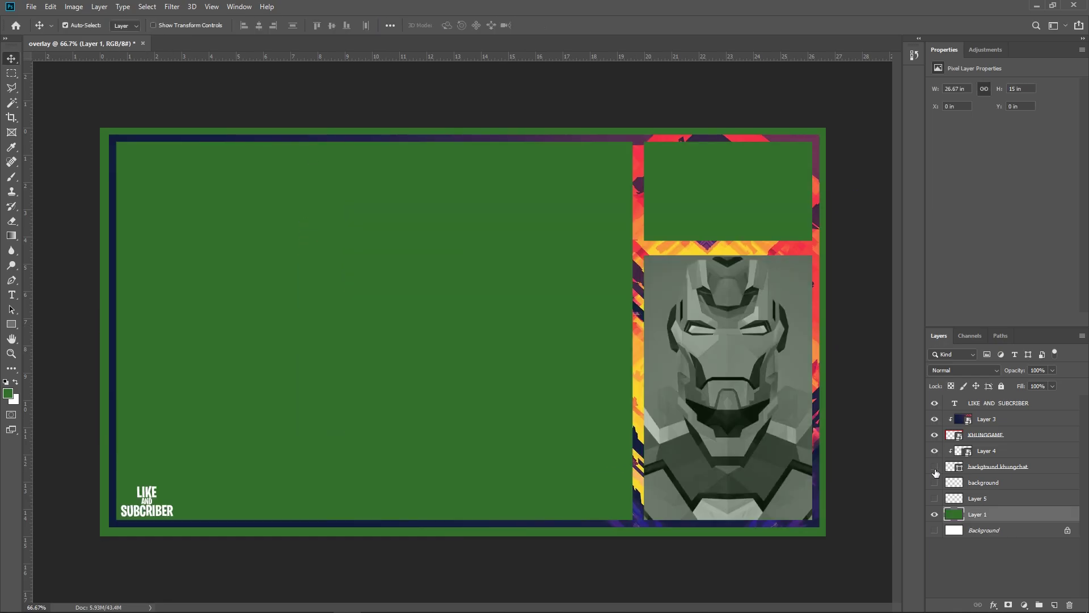
{"action": "left_click", "coordinate": [935, 466]}
Show the wallpaper backdrop, hide the green fill, and select the LIKE AND SUBCRIBER text layer.
{"action": "left_click_drag", "start_coordinate": [932, 483], "coordinate": [933, 499]}
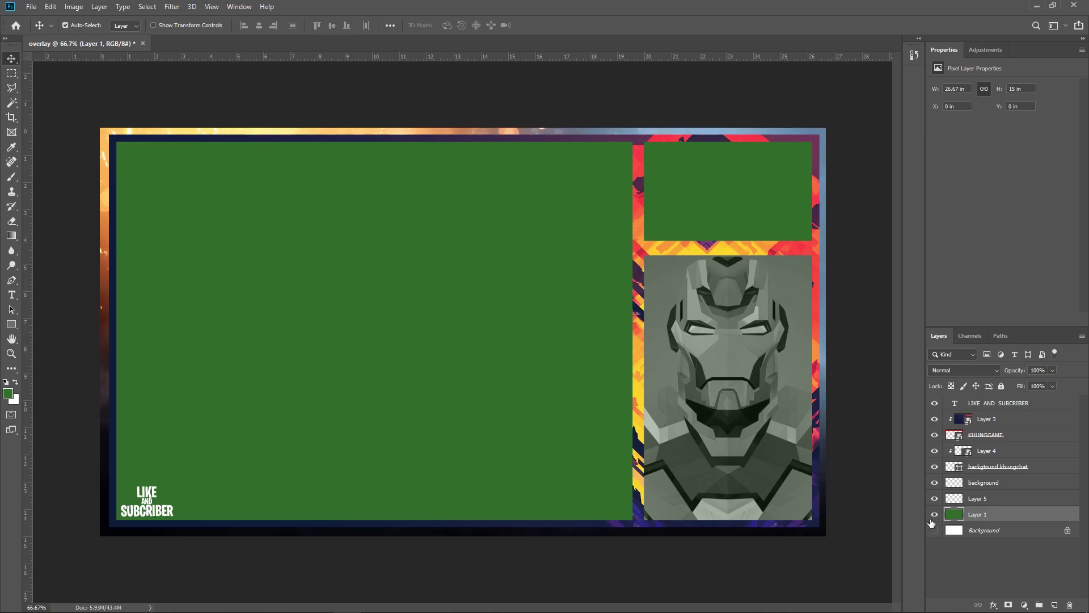
{"action": "left_click", "coordinate": [933, 515]}
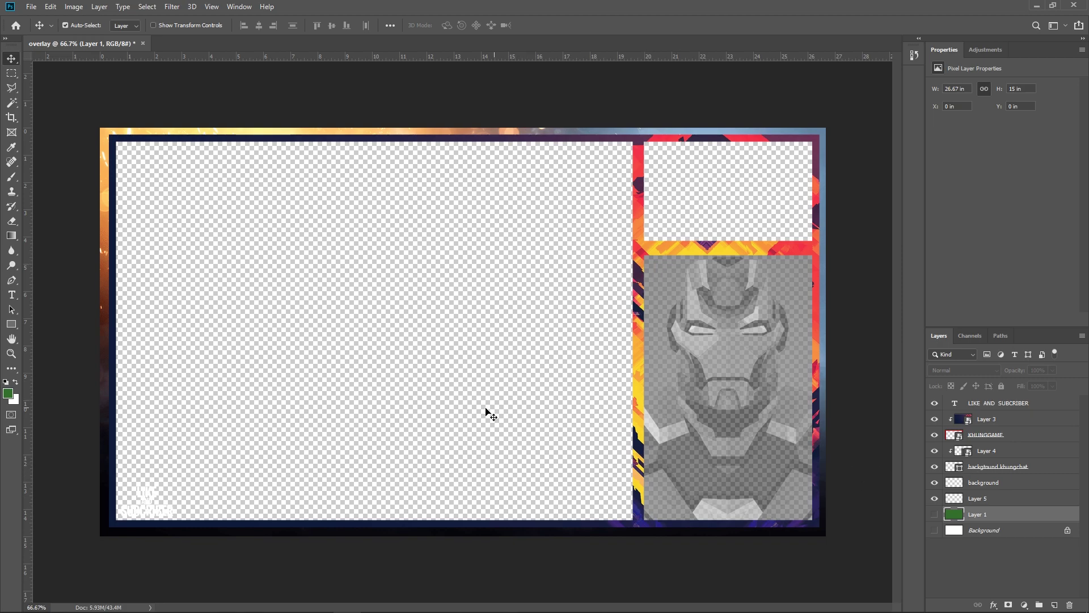
{"action": "key", "text": "t"}
{"action": "left_click", "coordinate": [995, 403]}
Give the LIKE AND SUBCRIBER text a Stroke effect in the navy sampled from the frame border.
{"action": "right_click", "coordinate": [996, 403]}
{"action": "left_click", "coordinate": [874, 110]}
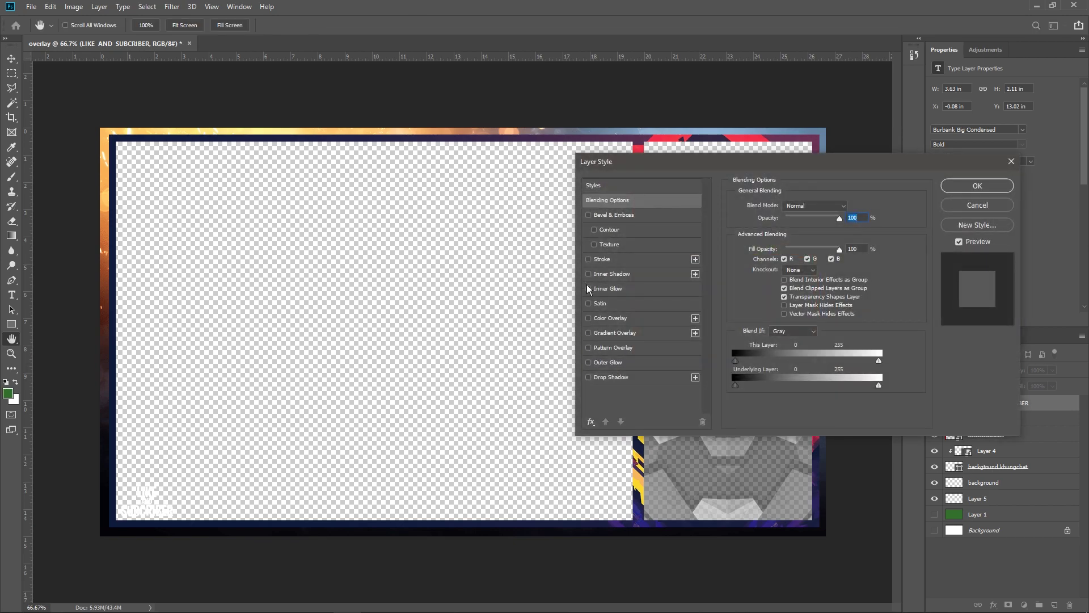
{"action": "left_click", "coordinate": [588, 259]}
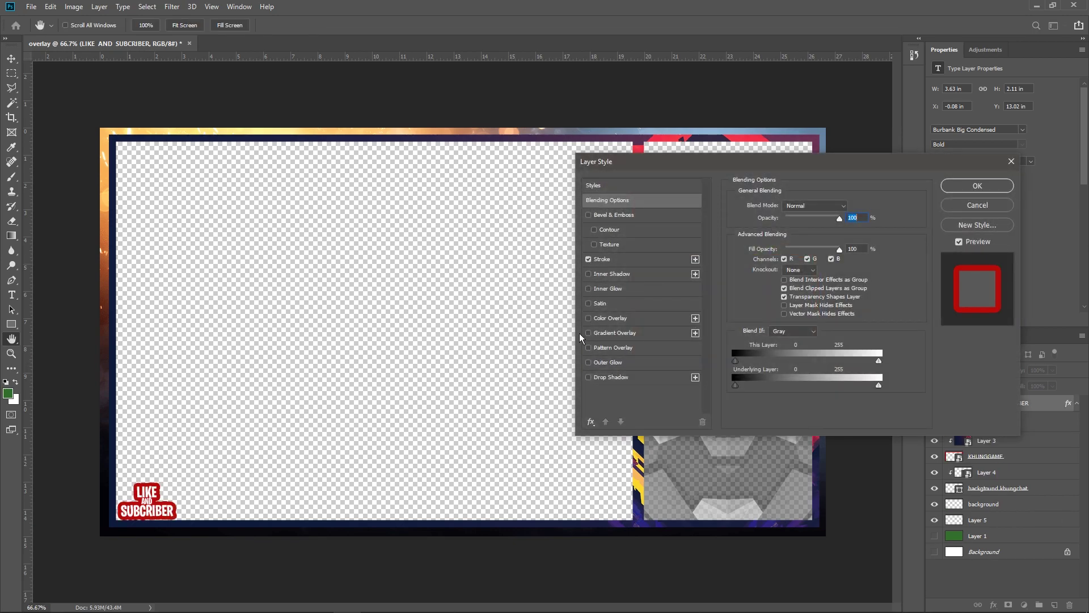
{"action": "left_click", "coordinate": [644, 258]}
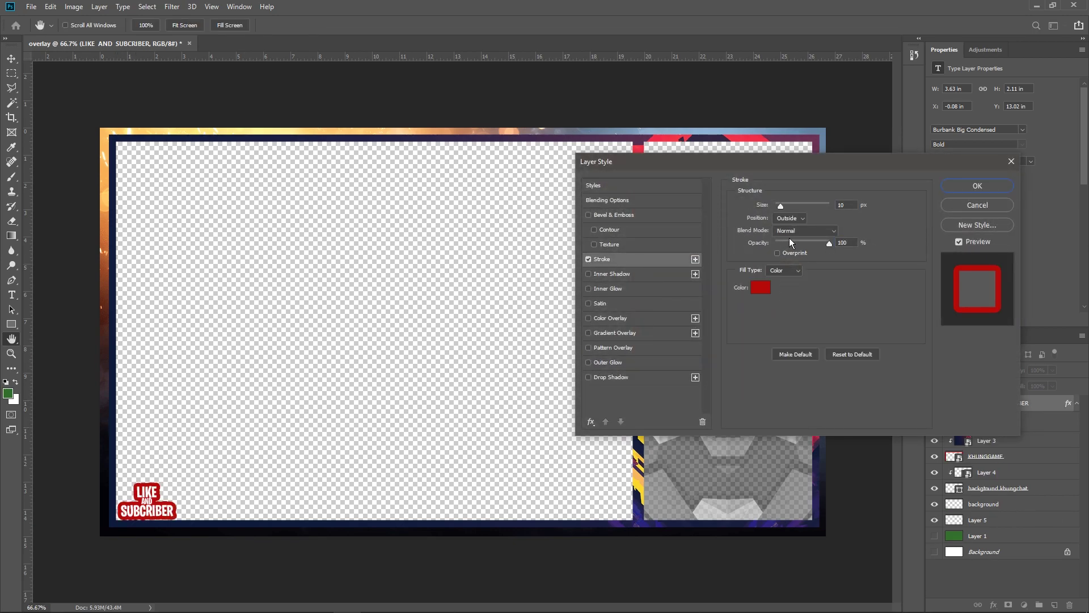
{"action": "left_click", "coordinate": [759, 288]}
{"action": "left_click", "coordinate": [112, 431]}
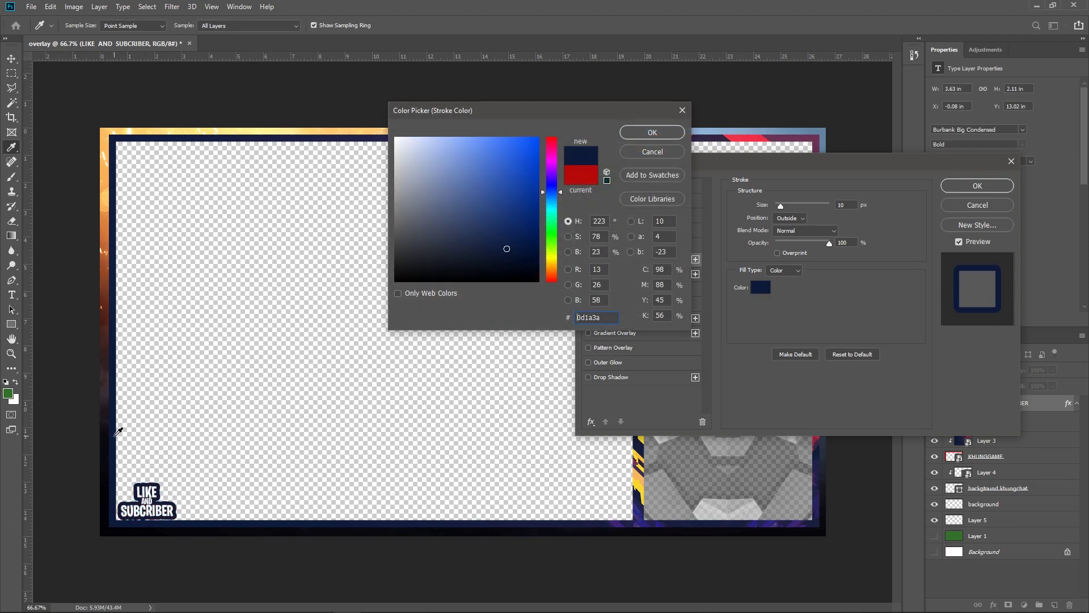
{"action": "left_click", "coordinate": [976, 189]}
{"action": "left_click", "coordinate": [650, 133]}
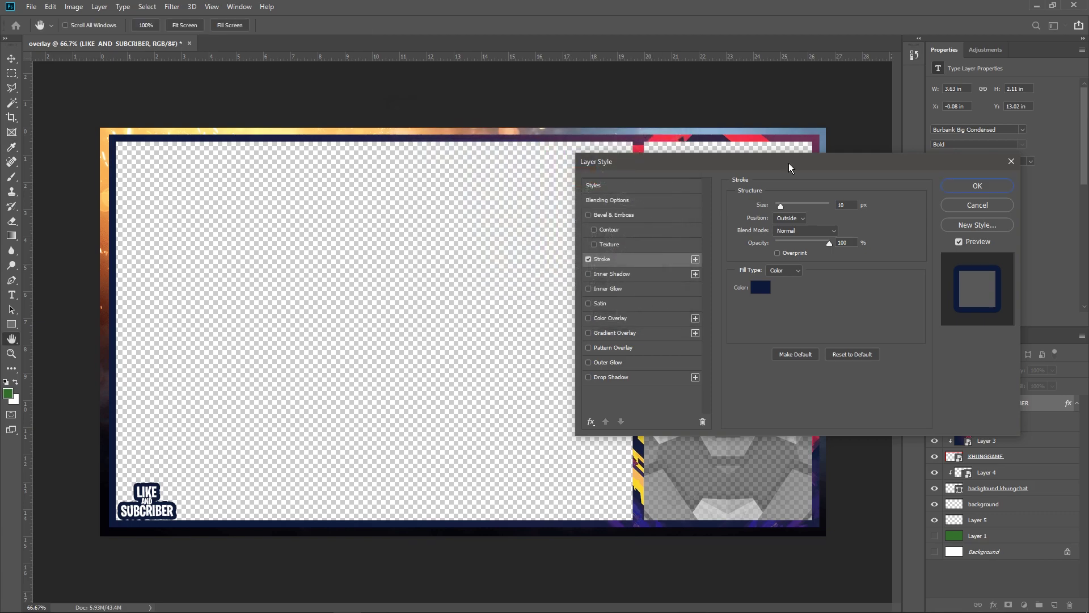
{"action": "left_click", "coordinate": [971, 190]}
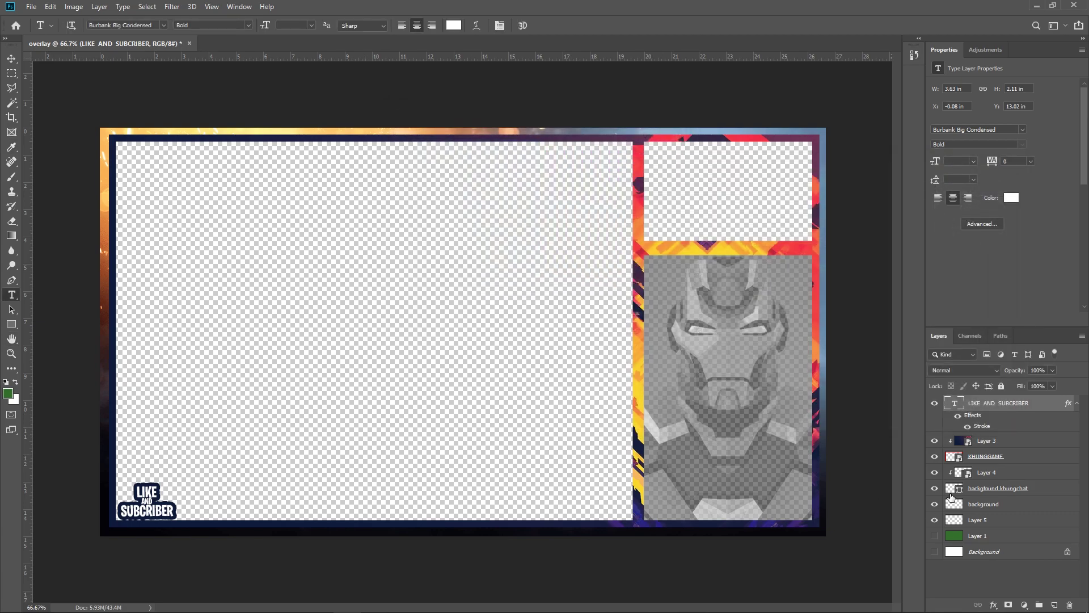
Move the LIKE AND SUBCRIBER text onto the top border and resize and tilt it.
{"action": "left_click", "coordinate": [13, 59]}
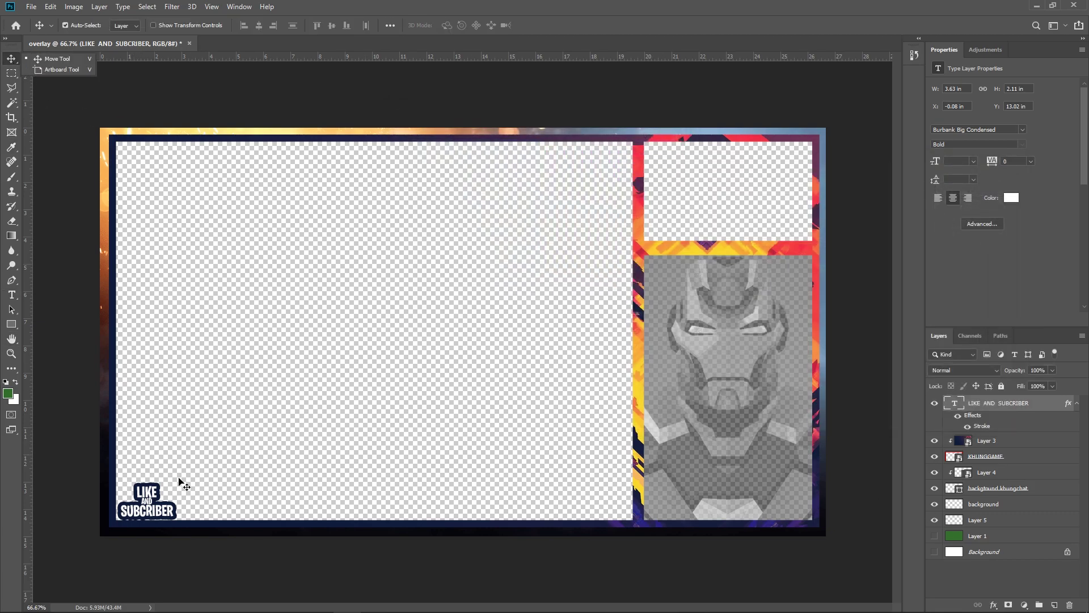
{"action": "mouse_move", "coordinate": [149, 512]}
{"action": "left_mouse_down"}
{"action": "mouse_move", "coordinate": [711, 515]}
{"action": "mouse_move", "coordinate": [718, 258]}
{"action": "left_mouse_up"}
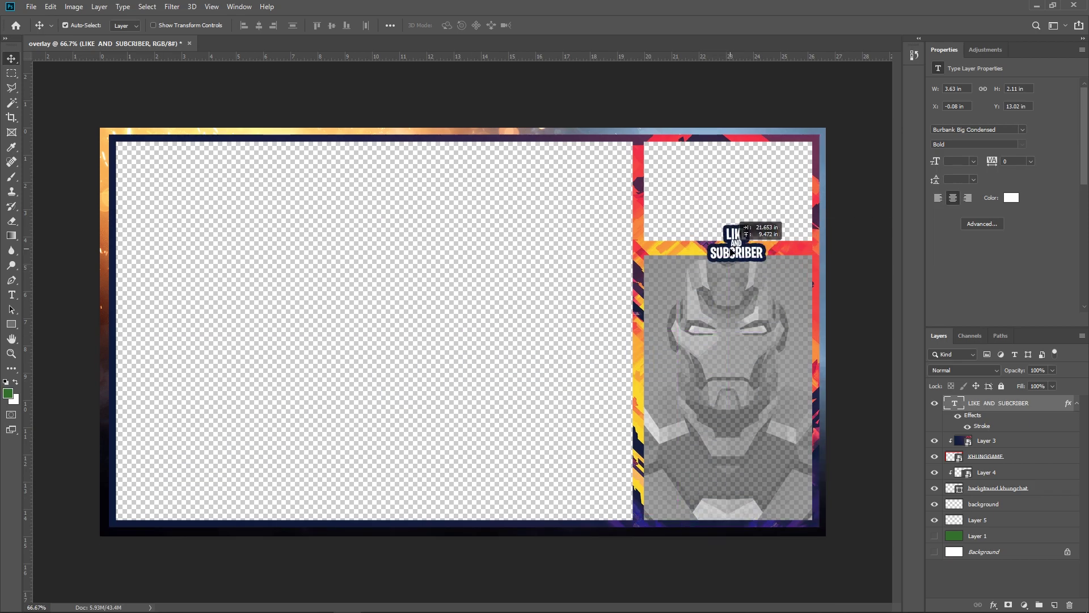
{"action": "mouse_move", "coordinate": [718, 258]}
{"action": "left_mouse_down"}
{"action": "mouse_move", "coordinate": [611, 153]}
{"action": "mouse_move", "coordinate": [660, 148]}
{"action": "mouse_move", "coordinate": [703, 120]}
{"action": "mouse_move", "coordinate": [668, 149]}
{"action": "left_mouse_up"}
{"action": "key", "text": "ctrl+t"}
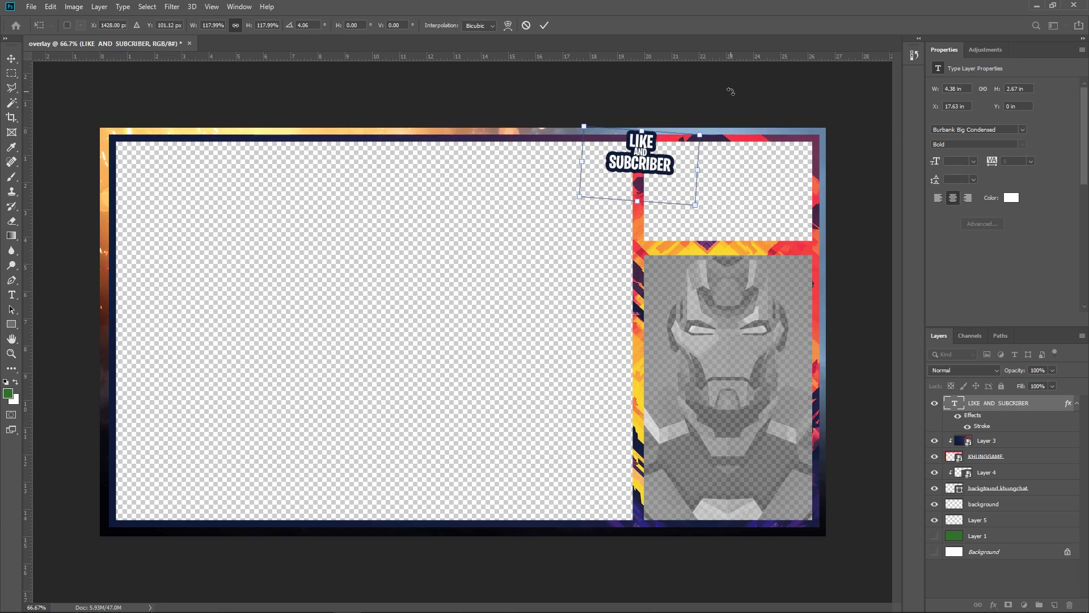
{"action": "key", "text": "Return"}
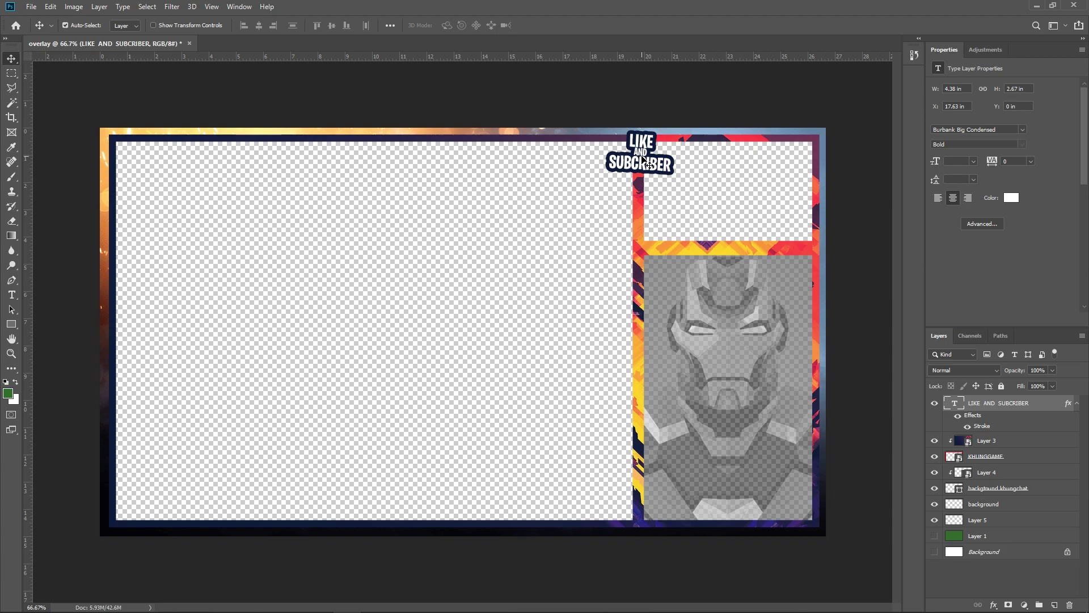
Duplicate the LIKE AND SUBCRIBER text and move the copy down near the cam box.
{"action": "key", "text": "ctrl+j"}
{"action": "key", "text": "t"}
{"action": "mouse_move", "coordinate": [648, 164]}
{"action": "left_mouse_down"}
{"action": "mouse_move", "coordinate": [681, 228]}
{"action": "mouse_move", "coordinate": [729, 250]}
{"action": "left_mouse_up"}
Retype the duplicated text as 'jinoz gaming'.
{"action": "left_click", "coordinate": [681, 228]}
{"action": "key", "text": "ctrl+a"}
{"action": "type", "text": "jino"}
{"action": "key", "text": "BackSpace"}
{"action": "key", "text": "BackSpace"}
{"action": "key", "text": "BackSpace"}
{"action": "type", "text": "jinoz gaming"}
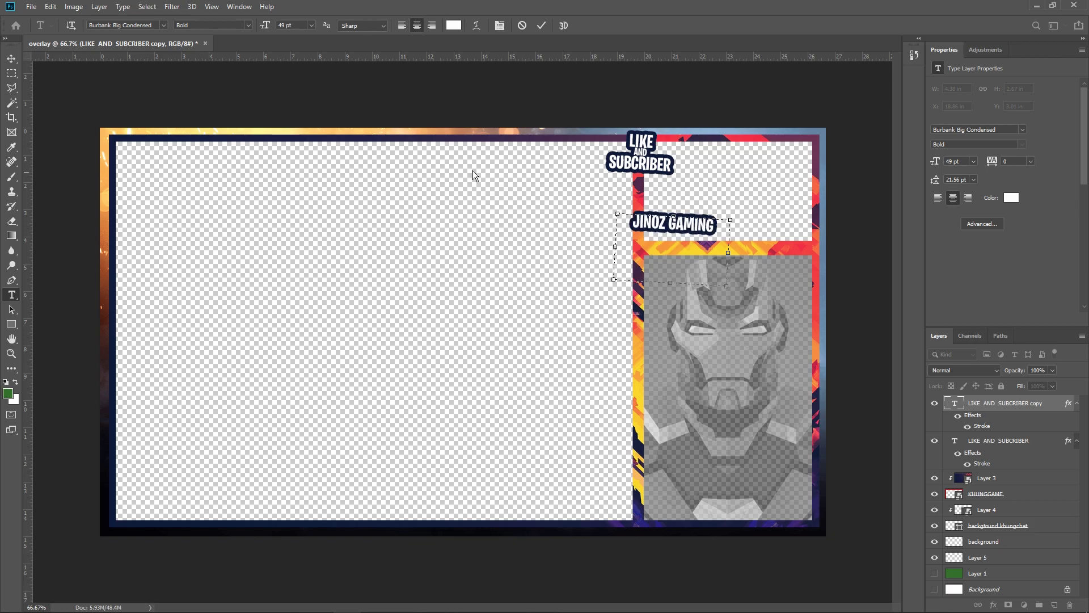
{"action": "key", "text": "ctrl+Return"}
Tilt and enlarge JINOZ GAMING across the cam box's top edge, then select Layer 4.
{"action": "key", "text": "ctrl+t"}
{"action": "mouse_move", "coordinate": [746, 204]}
{"action": "left_mouse_down"}
{"action": "mouse_move", "coordinate": [732, 198]}
{"action": "mouse_move", "coordinate": [778, 173]}
{"action": "mouse_move", "coordinate": [800, 262]}
{"action": "mouse_move", "coordinate": [781, 262]}
{"action": "left_mouse_up"}
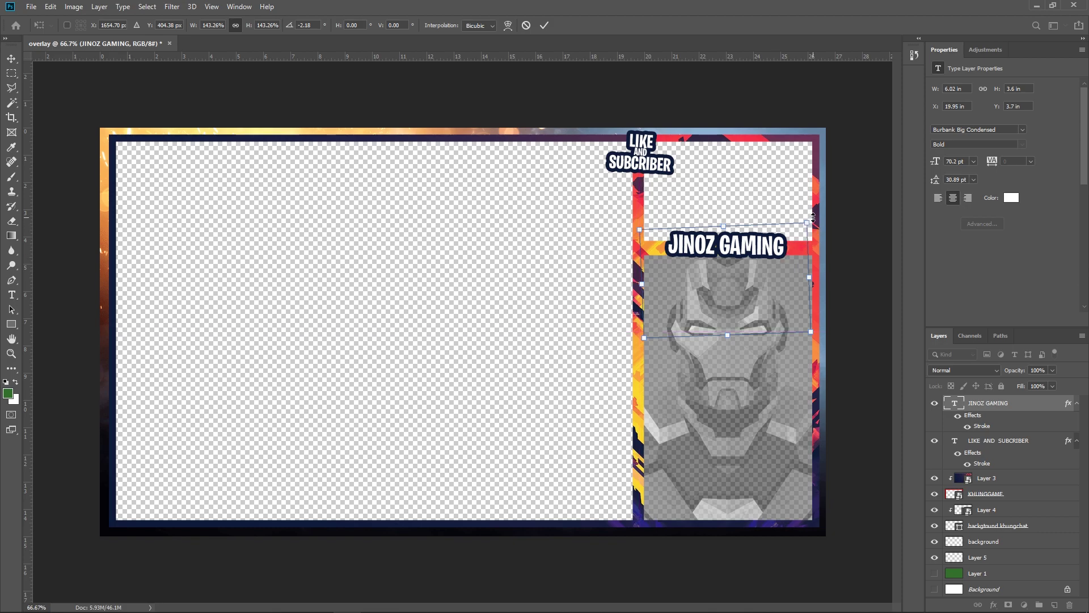
{"action": "left_click_drag", "start_coordinate": [813, 217], "coordinate": [819, 209]}
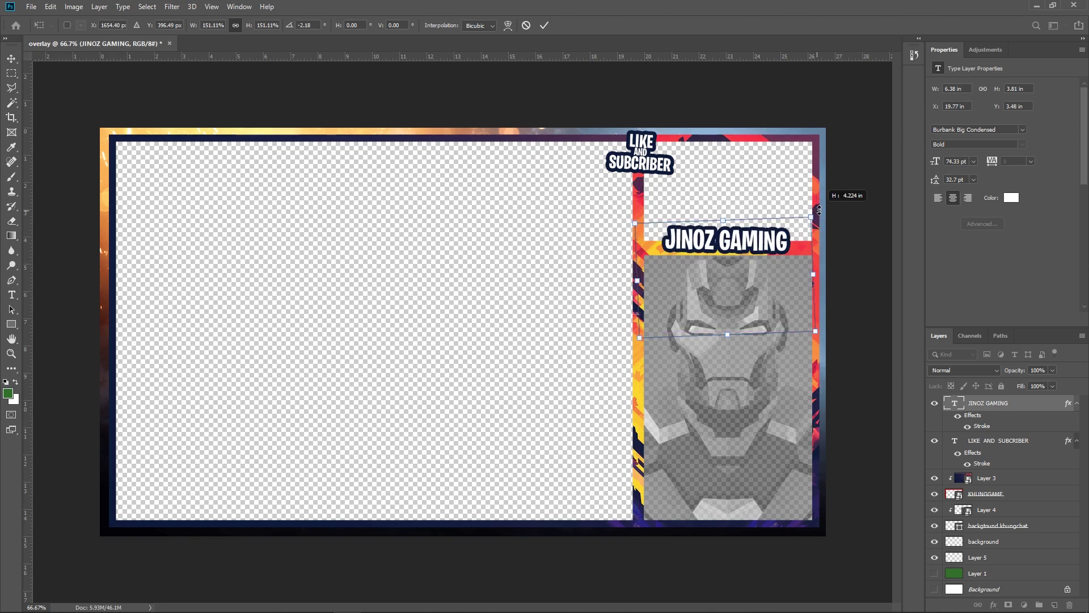
{"action": "left_click_drag", "start_coordinate": [821, 207], "coordinate": [823, 203]}
{"action": "mouse_move", "coordinate": [767, 250]}
{"action": "left_mouse_down"}
{"action": "mouse_move", "coordinate": [827, 227]}
{"action": "mouse_move", "coordinate": [812, 244]}
{"action": "left_mouse_up"}
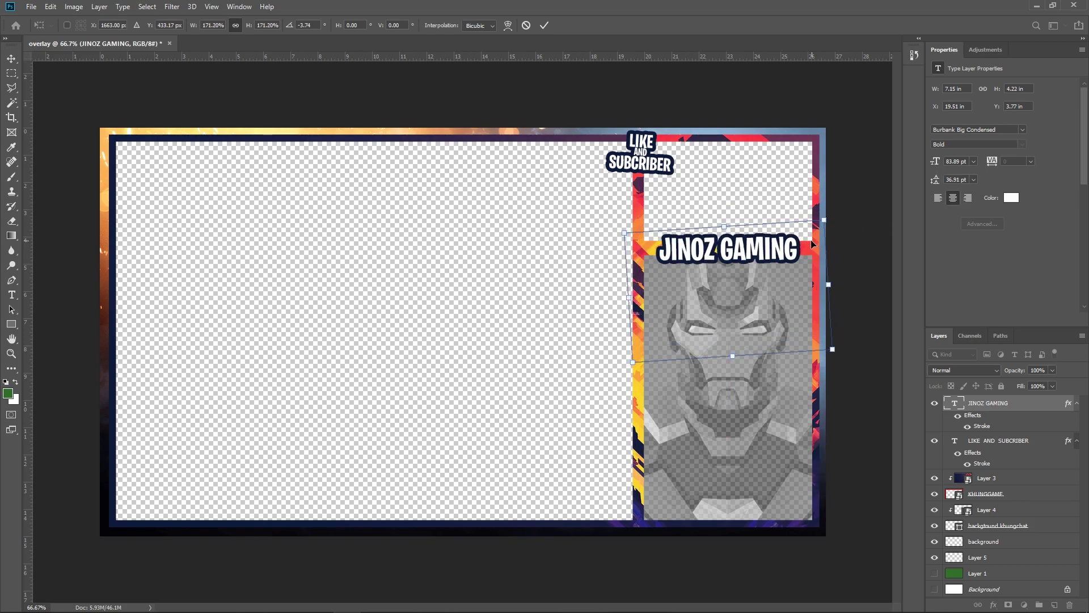
{"action": "key", "text": "Return"}
{"action": "left_click", "coordinate": [737, 436]}
{"action": "key", "text": "ctrl+minus"}
{"action": "key", "text": "ctrl+minus"}
{"action": "key", "text": "ctrl+plus"}
{"action": "key", "text": "ctrl+plus"}
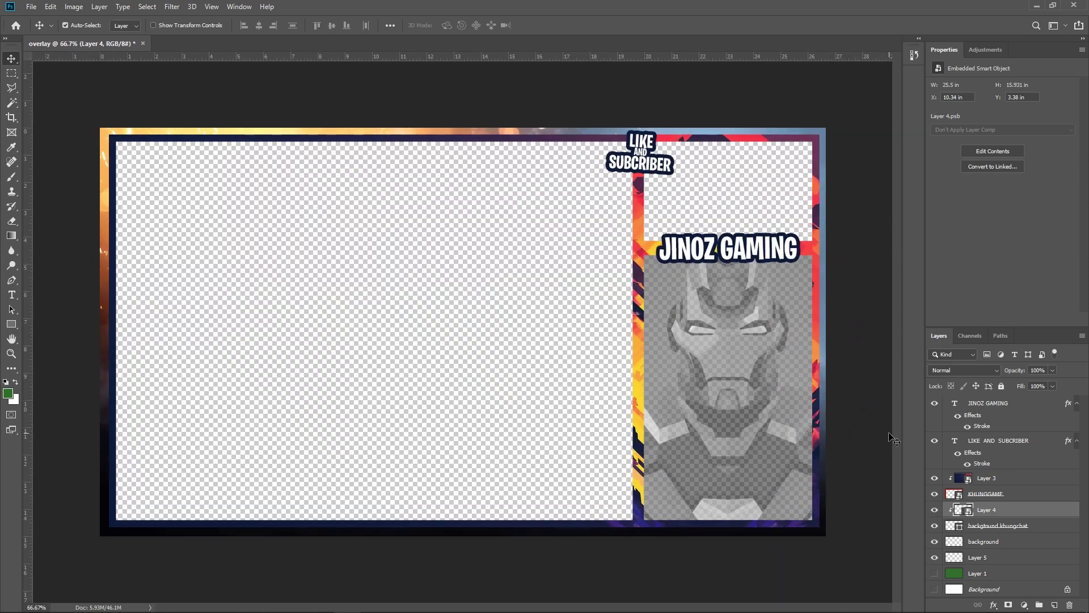